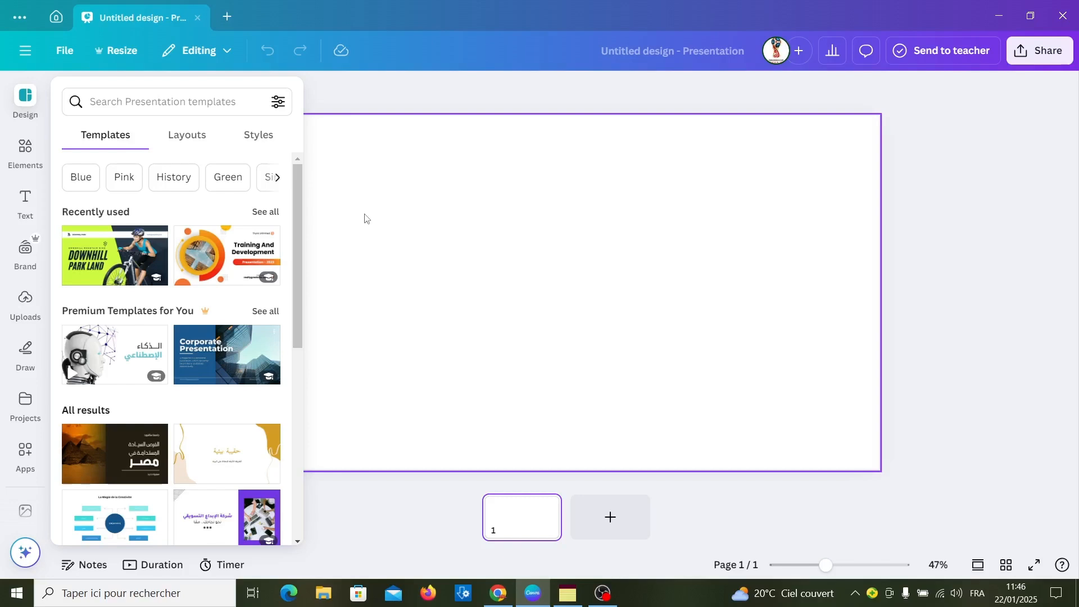
# Insert the uploaded Squid Game poster and crop off its title at the top and the release text at the bottom
pyautogui.click(21, 305)
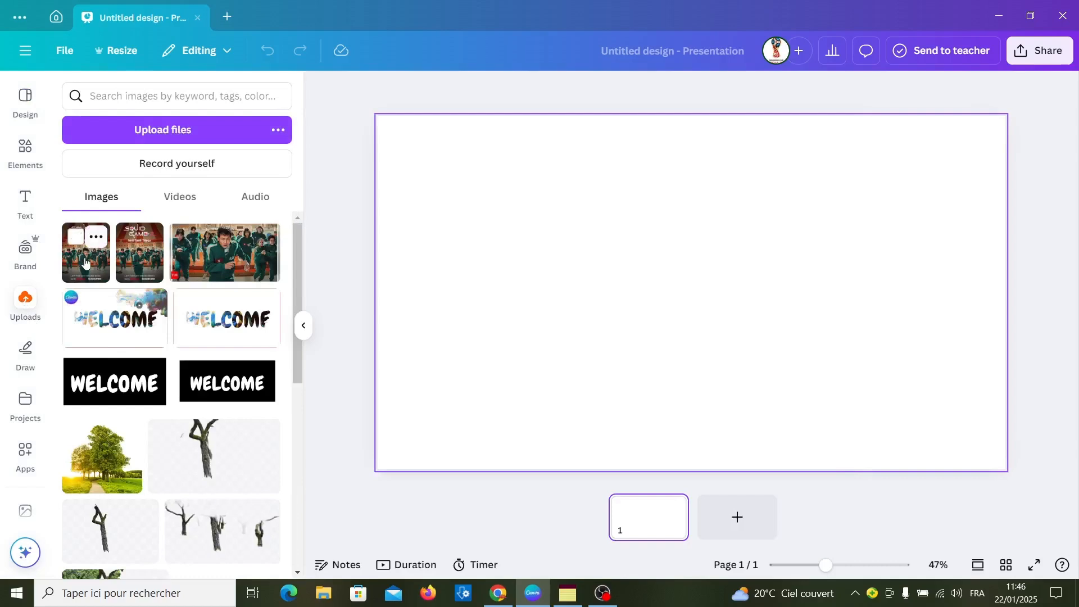
pyautogui.click(89, 259)
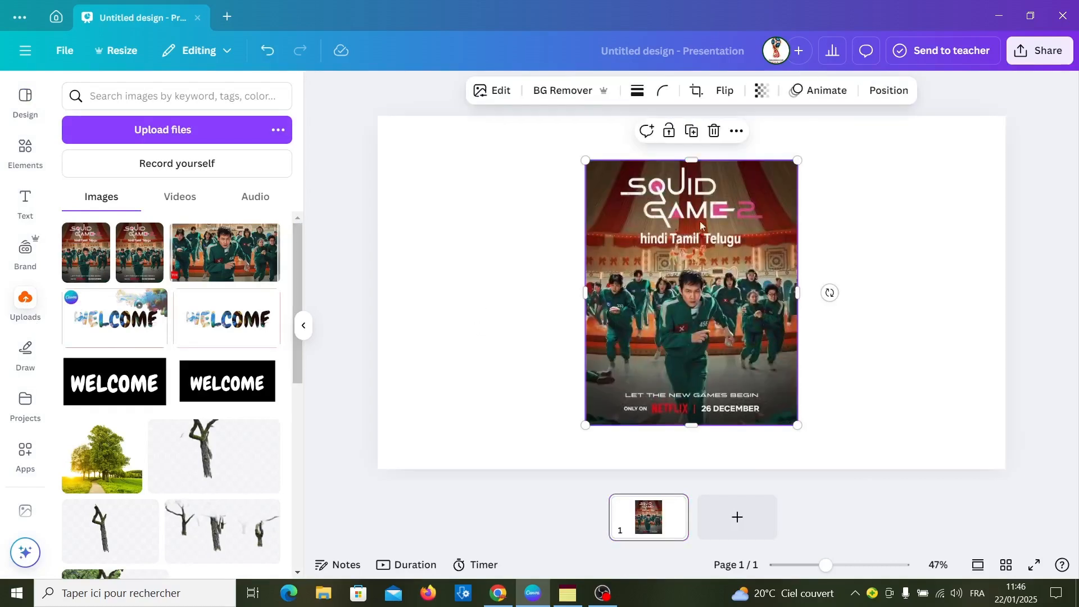
pyautogui.moveTo(692, 162); pyautogui.dragTo(695, 258)
pyautogui.moveTo(691, 426); pyautogui.dragTo(693, 383)
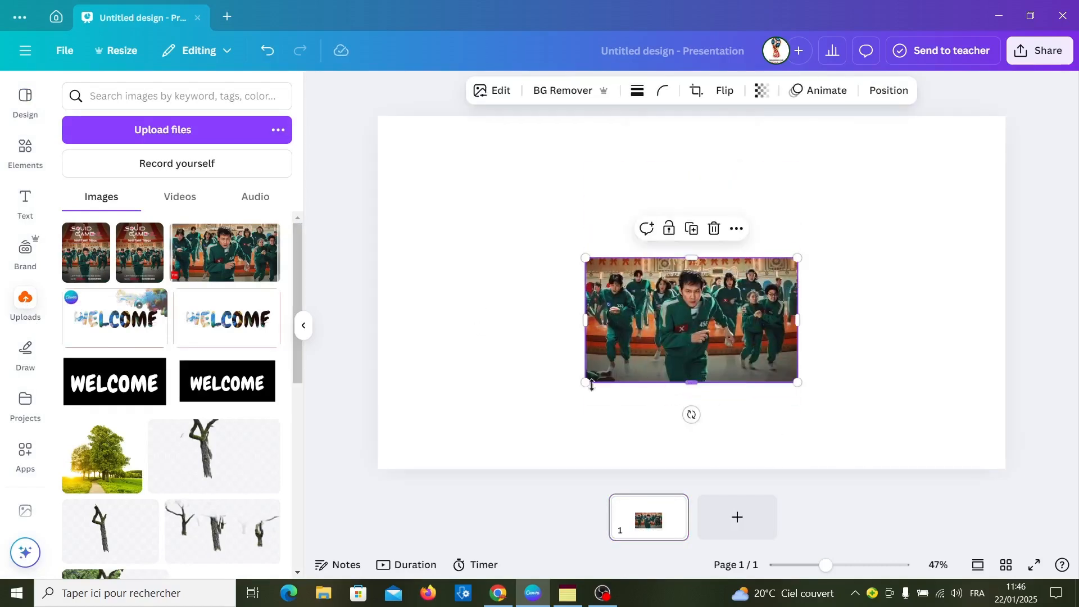
# Enlarge and reposition the cropped poster image until it fills the whole page
pyautogui.moveTo(586, 383); pyautogui.dragTo(427, 476)
pyautogui.moveTo(535, 414); pyautogui.dragTo(486, 408)
pyautogui.moveTo(748, 251); pyautogui.dragTo(1006, 101)
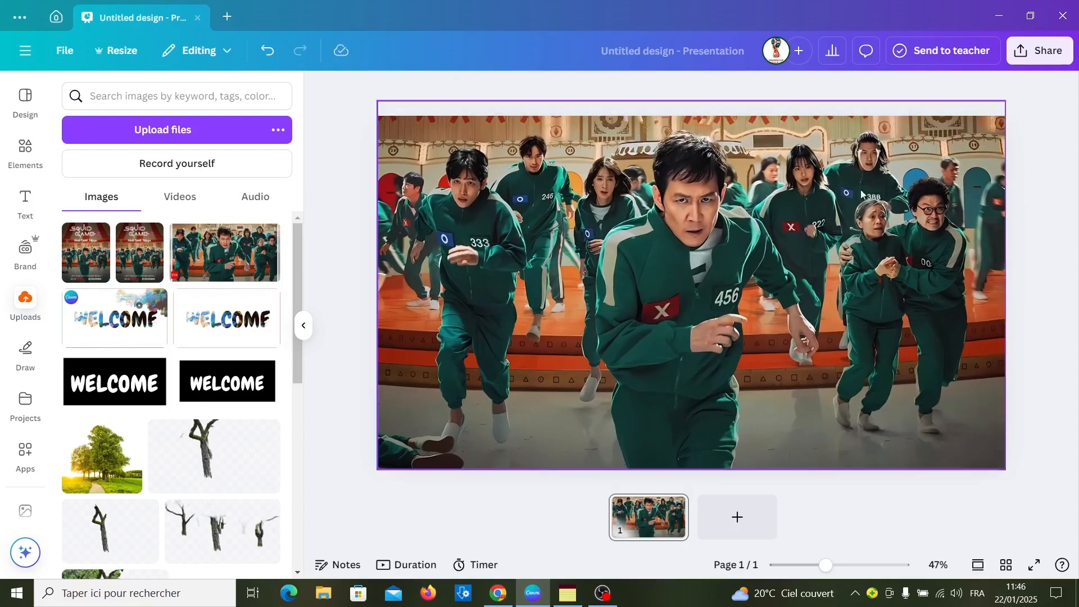
# Add a subheading text box reading "456" over the image
pyautogui.click(25, 198)
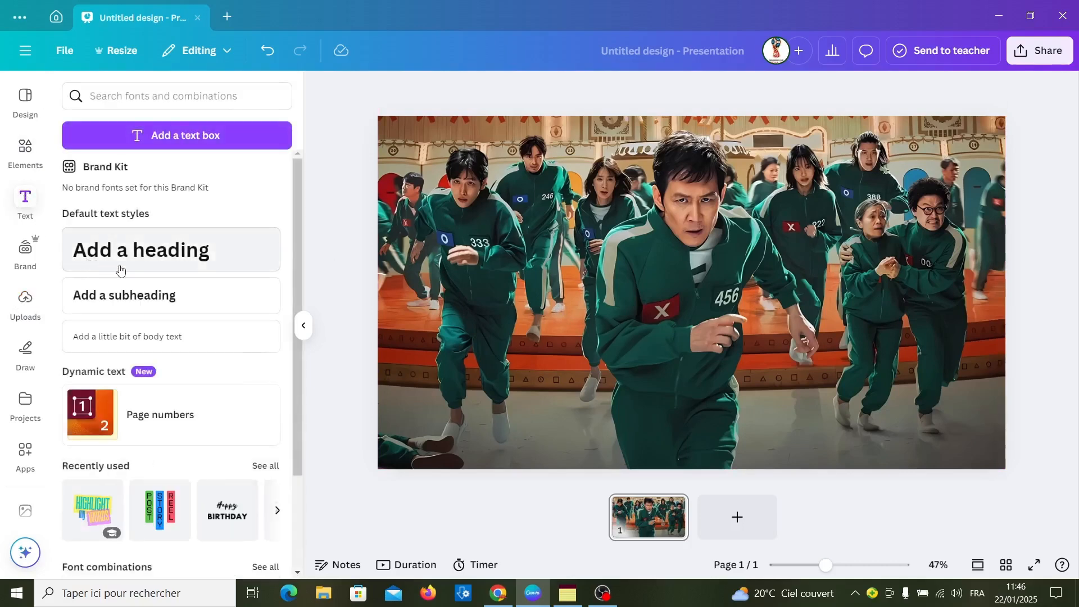
pyautogui.click(173, 297)
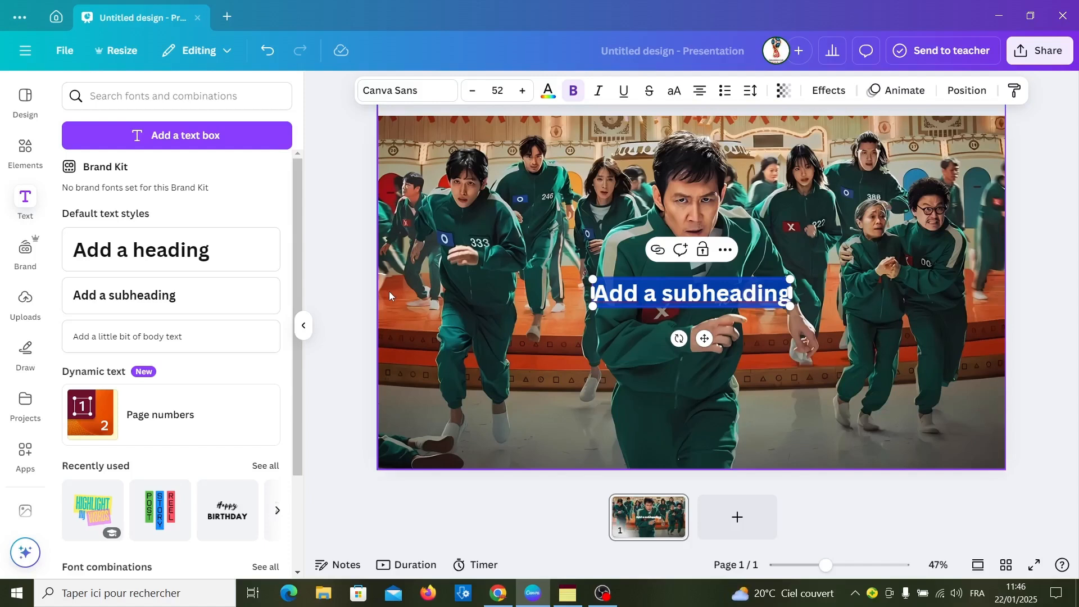
pyautogui.write('456')
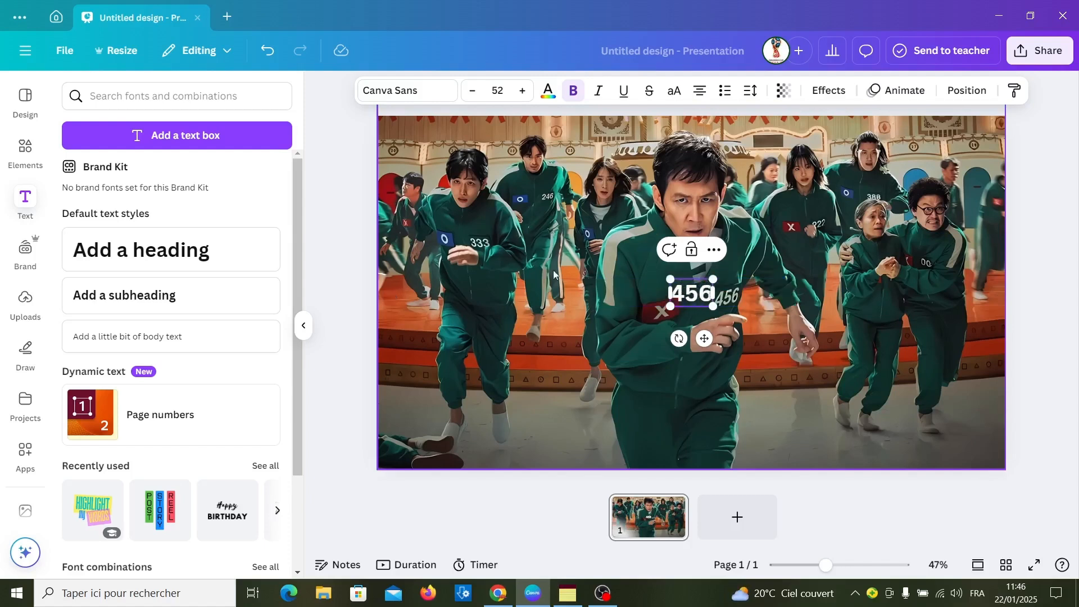
# Change the font of the 456 text to Barlow
pyautogui.doubleClick(689, 293)
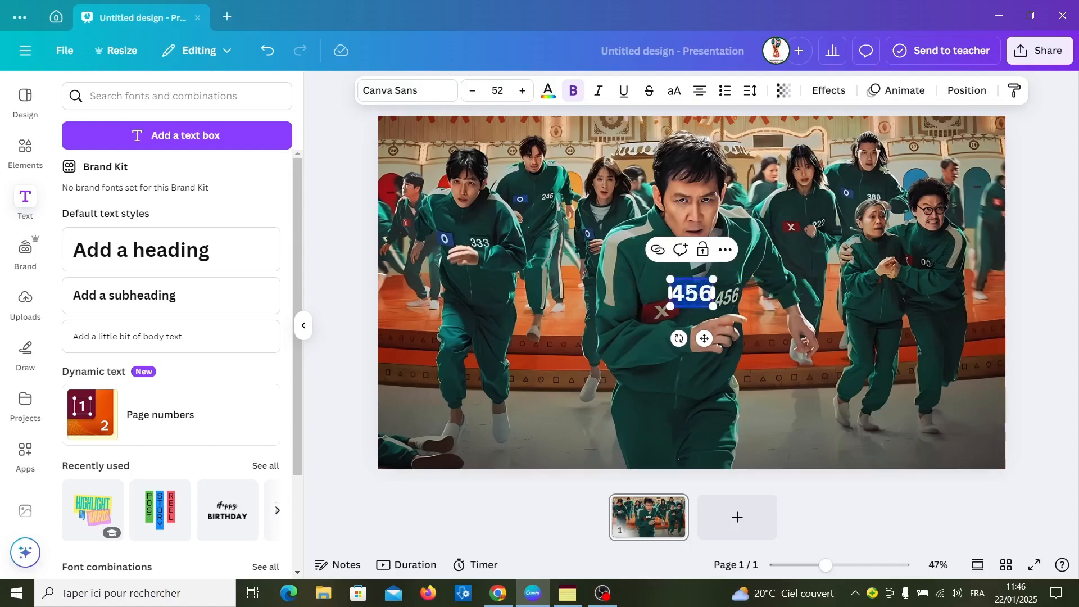
pyautogui.click(415, 102)
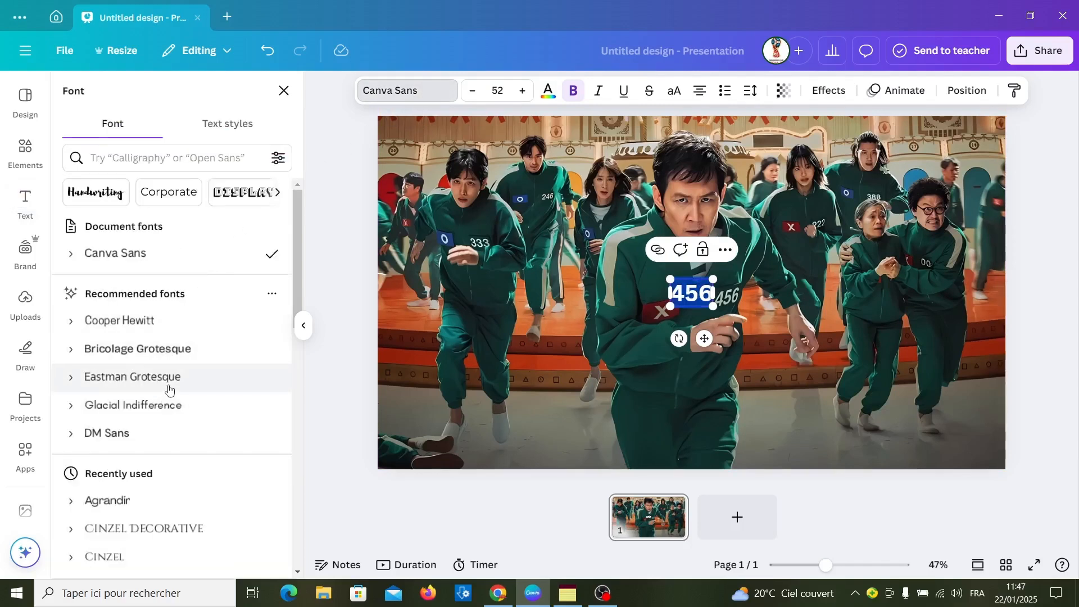
pyautogui.scroll(-3, 169, 391)
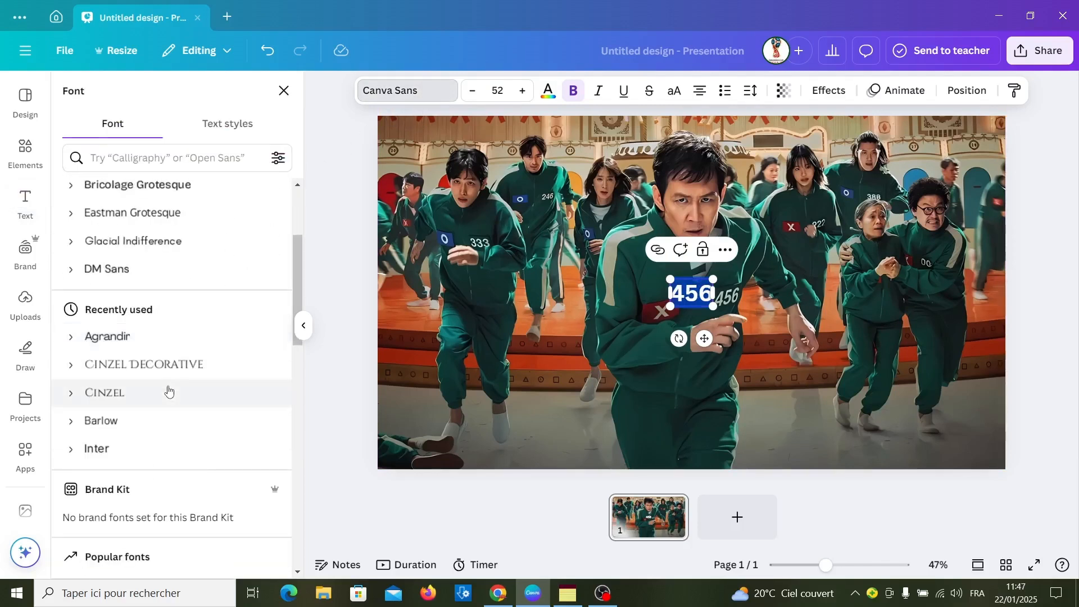
pyautogui.click(134, 433)
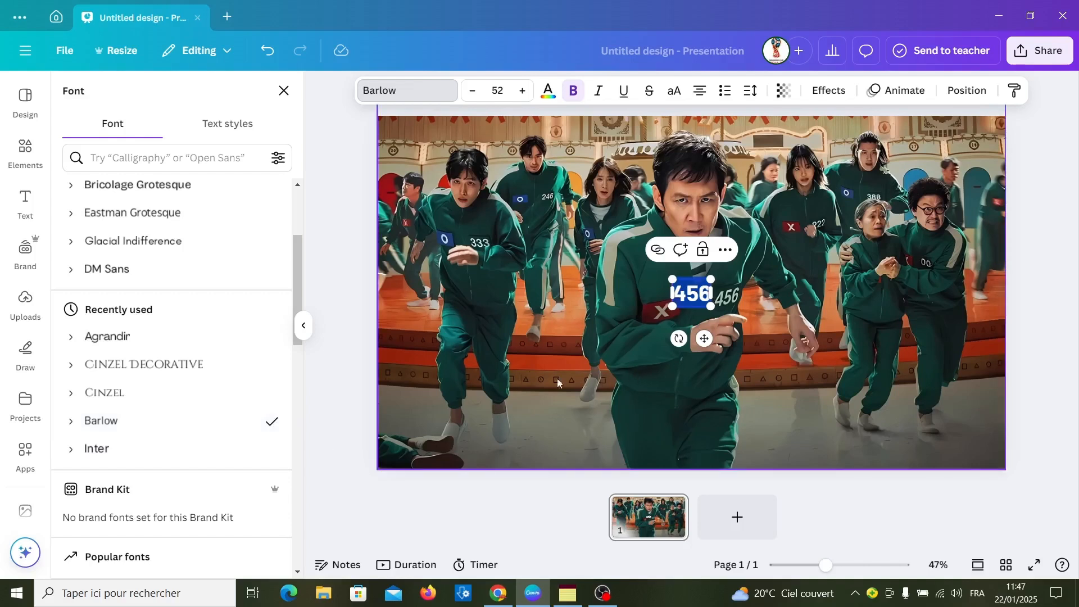
# Add a heading reading "SQUIDE GAME" and place it just below the 456 text
pyautogui.click(22, 200)
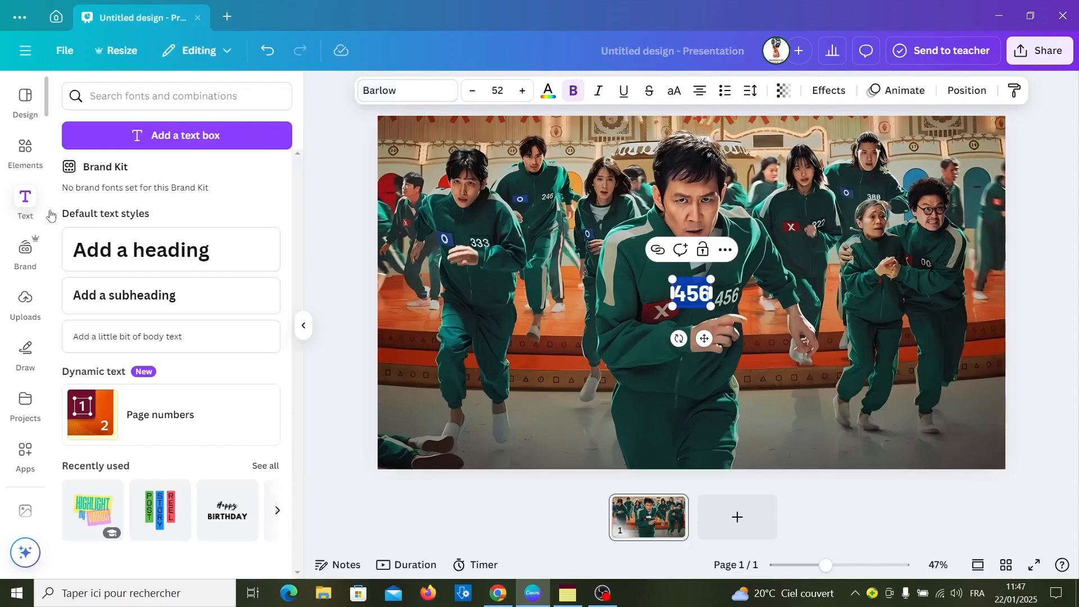
pyautogui.click(118, 250)
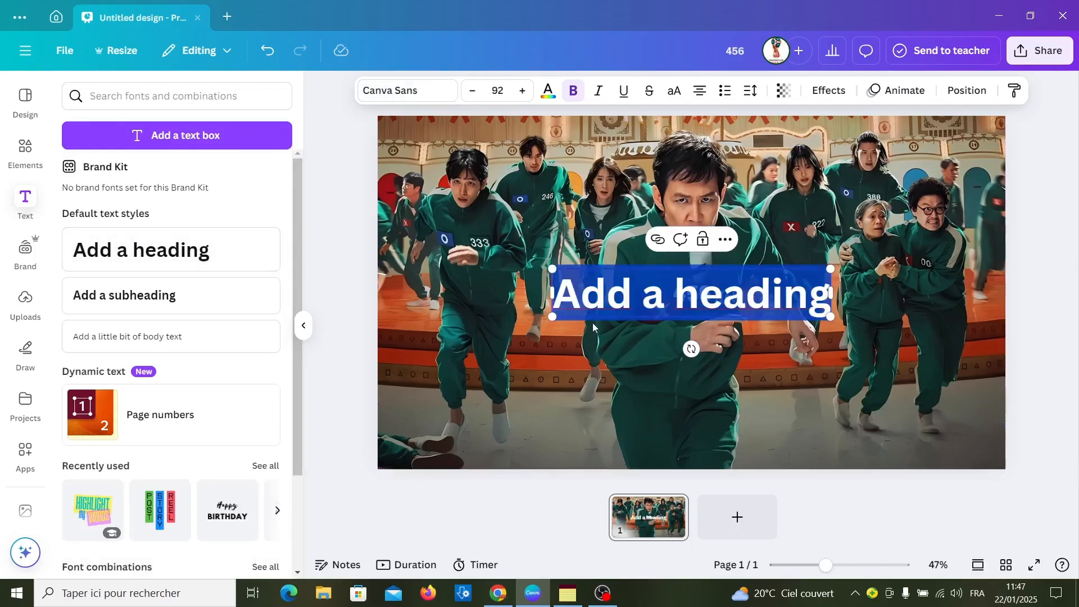
pyautogui.write('456')
pyautogui.write('q')
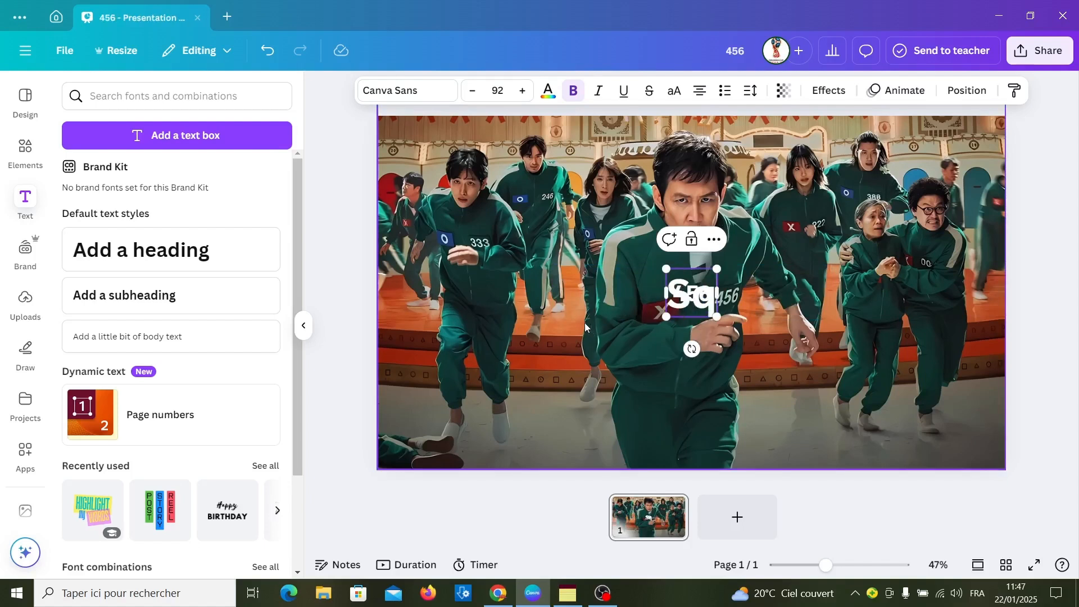
pyautogui.press('BackSpace')
pyautogui.write('QUIDE')
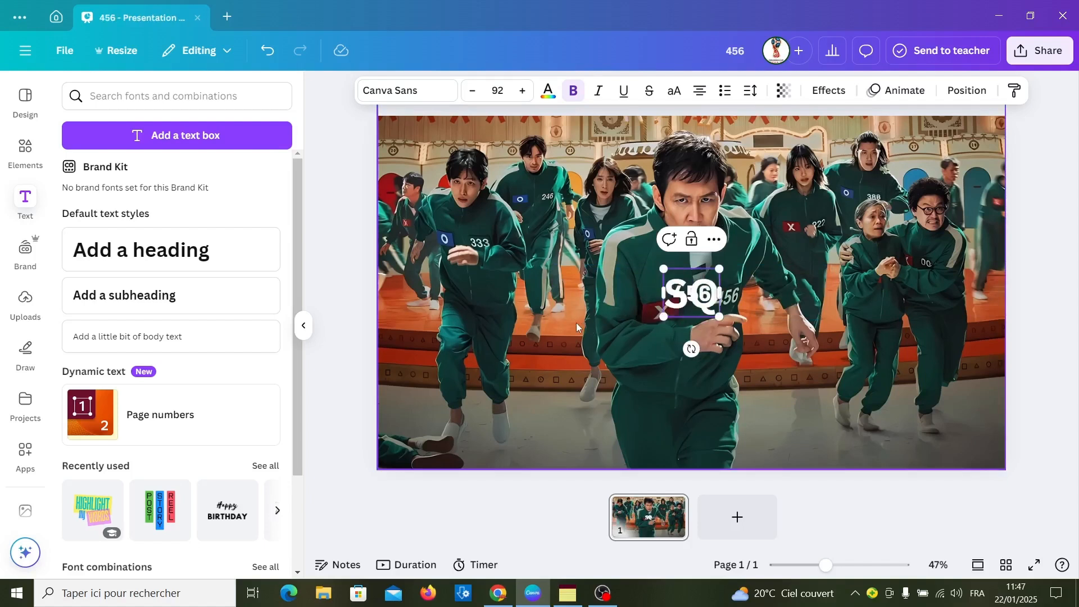
pyautogui.write(' GAME')
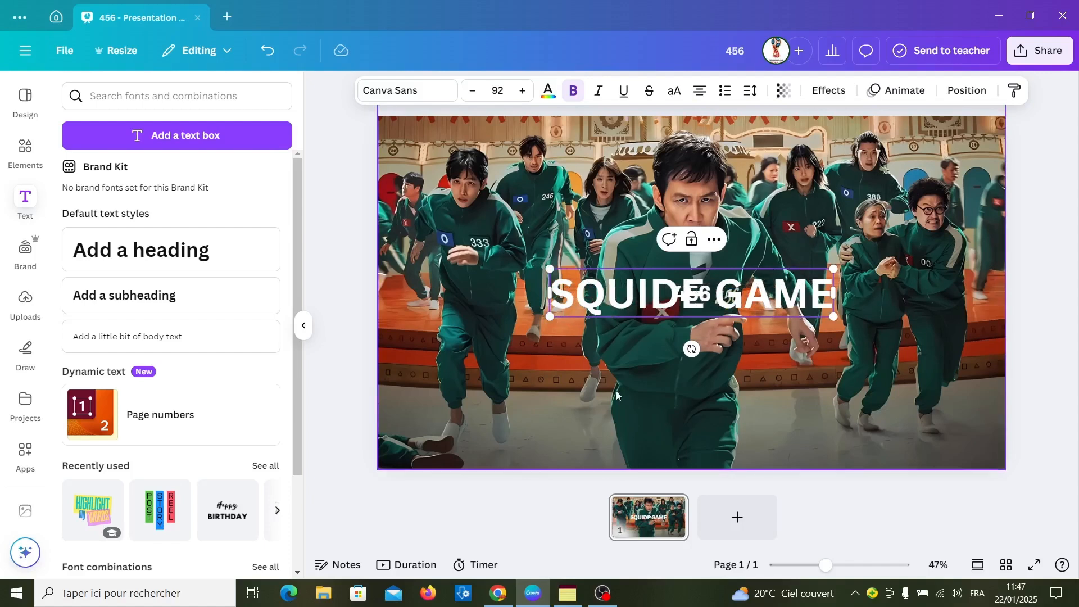
pyautogui.click(780, 351)
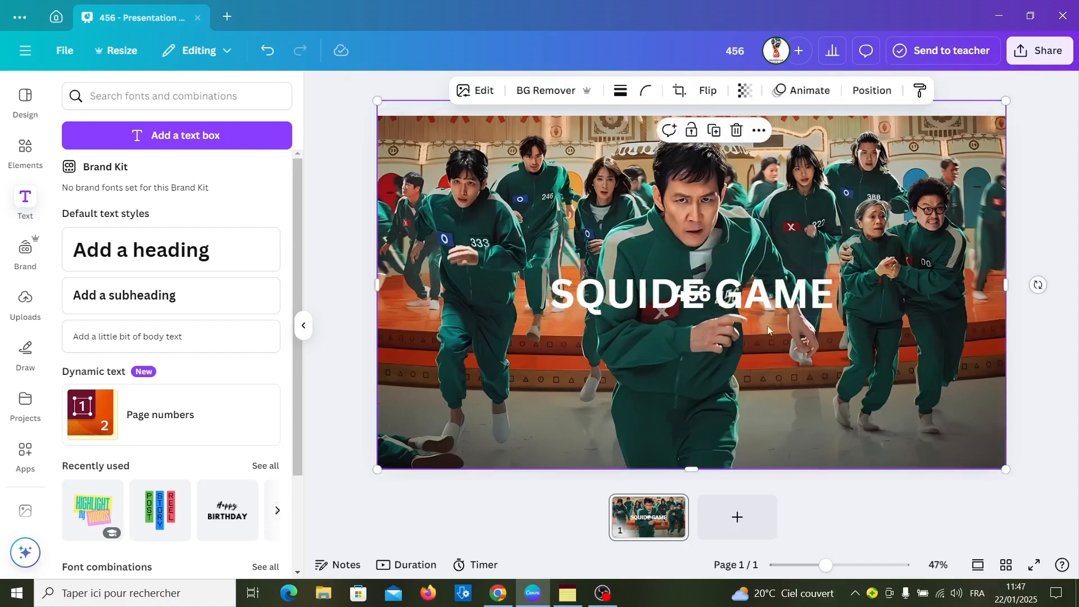
pyautogui.moveTo(694, 292); pyautogui.dragTo(753, 359)
# Change the font of the SQUIDE GAME heading to Lovelo
pyautogui.doubleClick(694, 355)
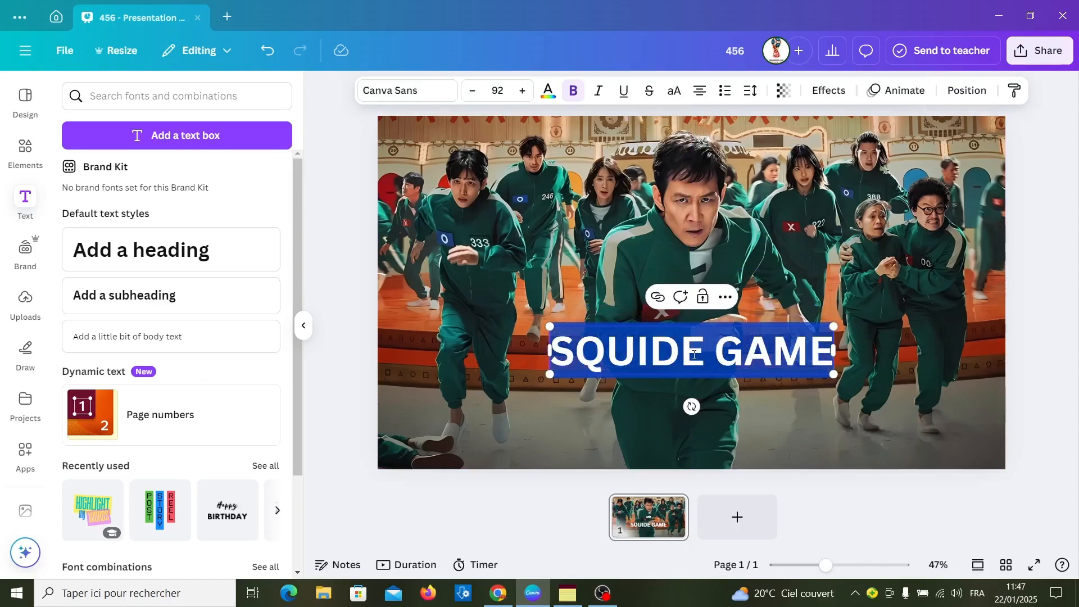
pyautogui.click(390, 91)
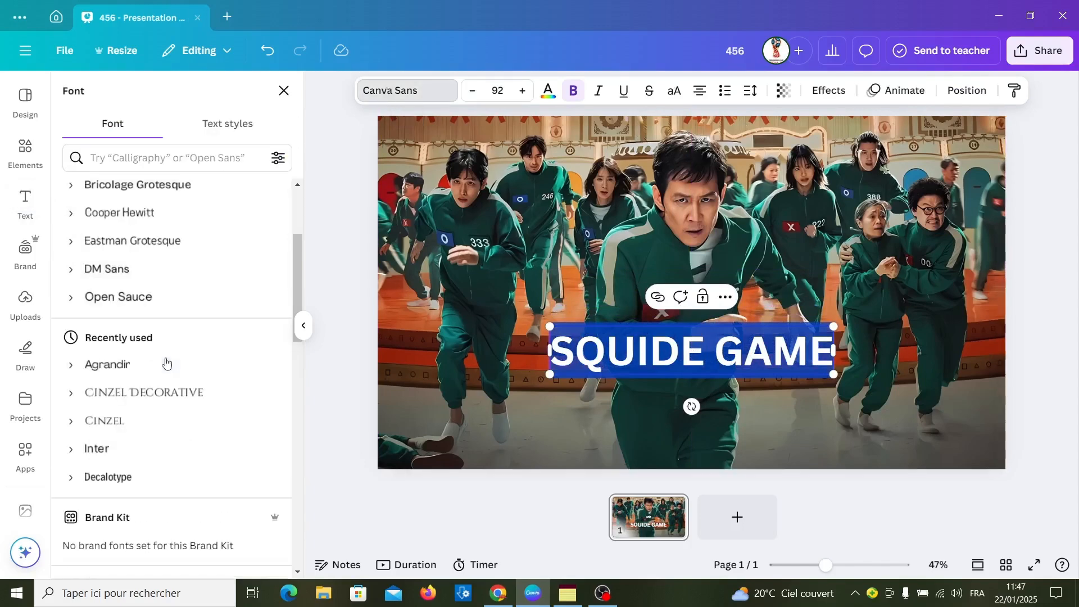
pyautogui.scroll(-3, 167, 368)
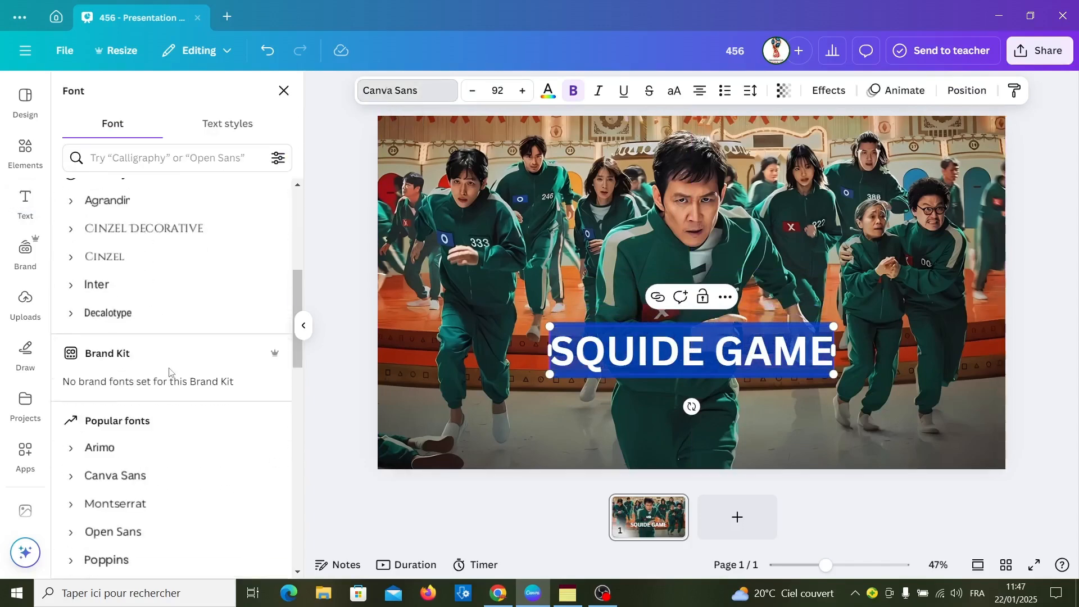
pyautogui.scroll(-1, 175, 462)
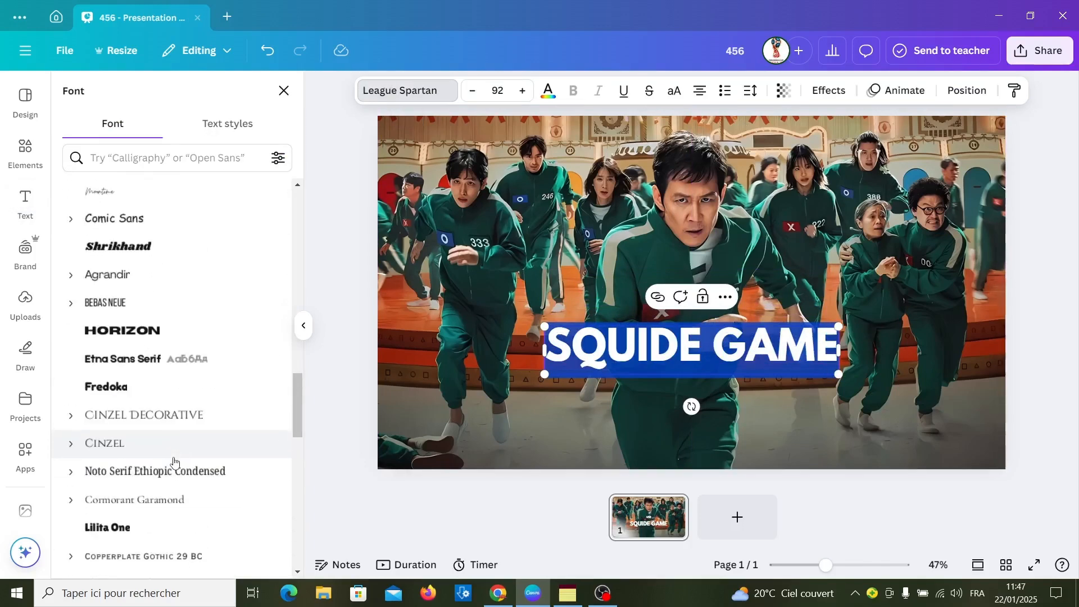
pyautogui.scroll(-10, 174, 462)
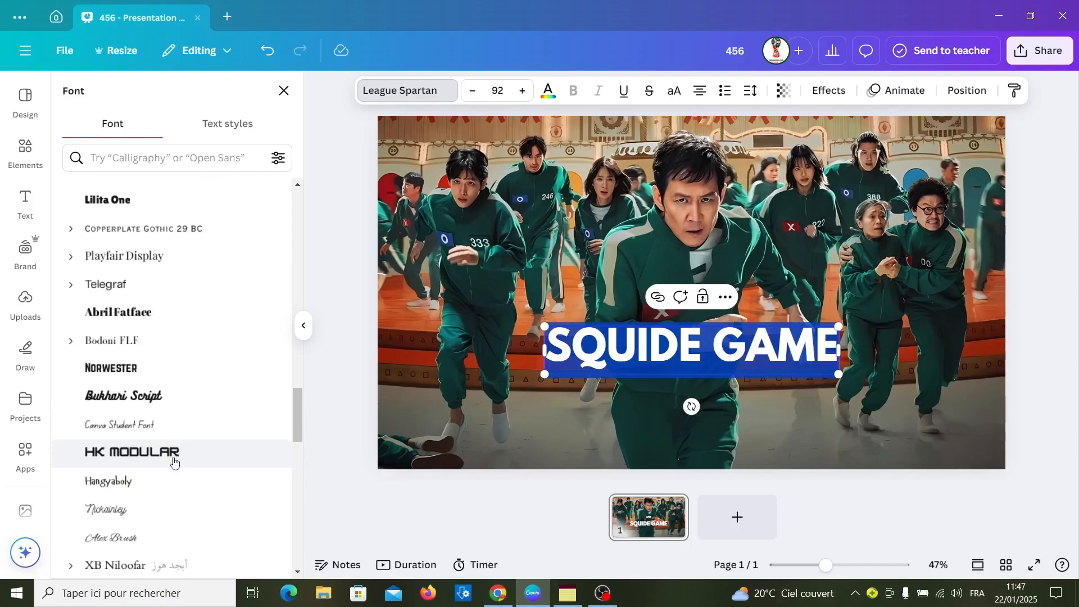
pyautogui.scroll(-6, 174, 463)
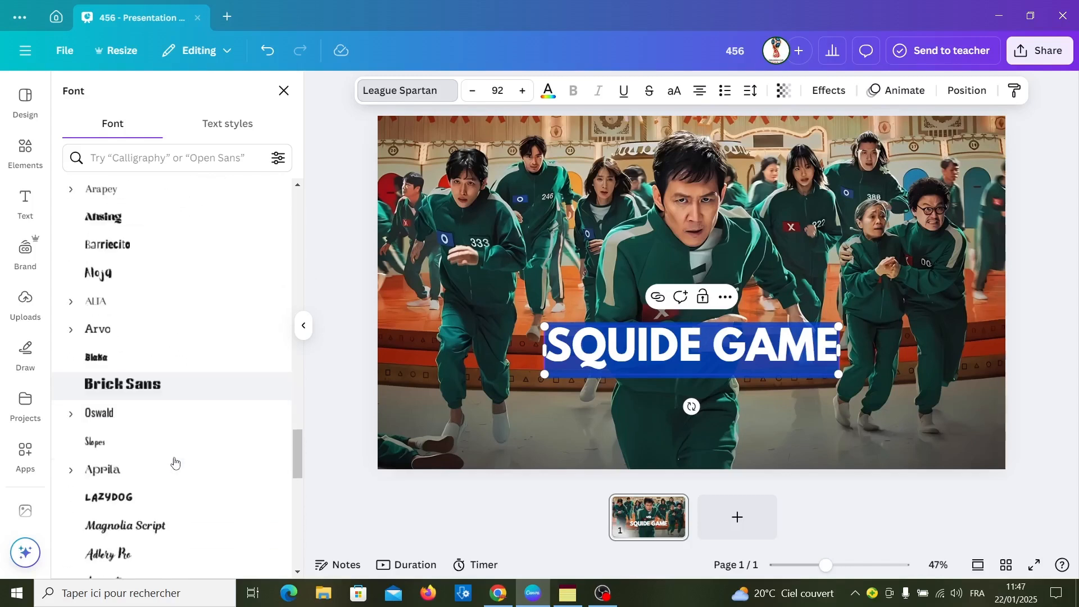
pyautogui.scroll(-3, 174, 462)
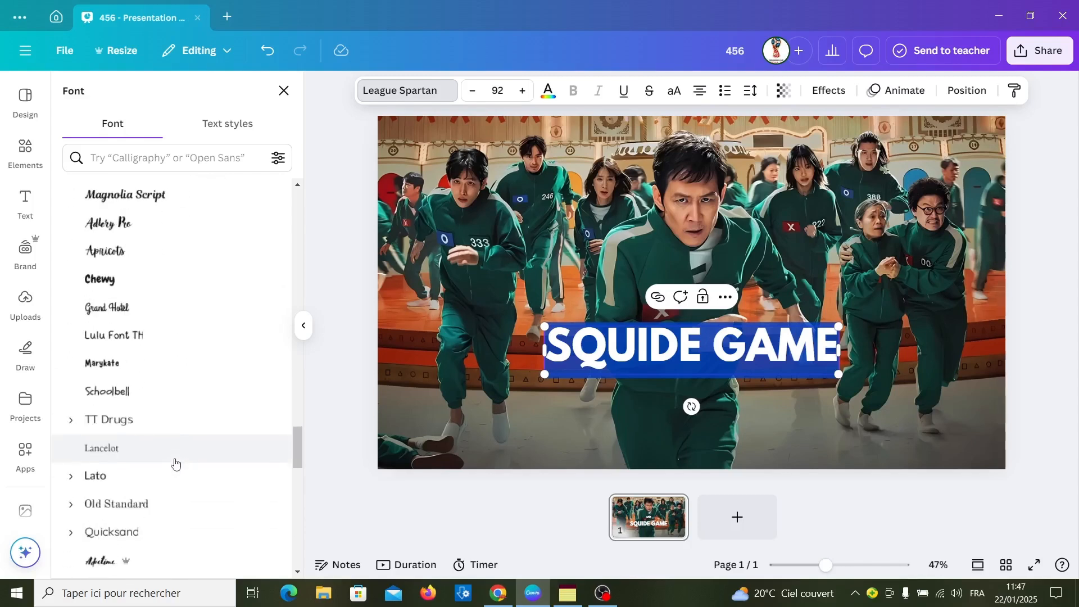
pyautogui.scroll(-6, 174, 462)
pyautogui.scroll(-15, 175, 462)
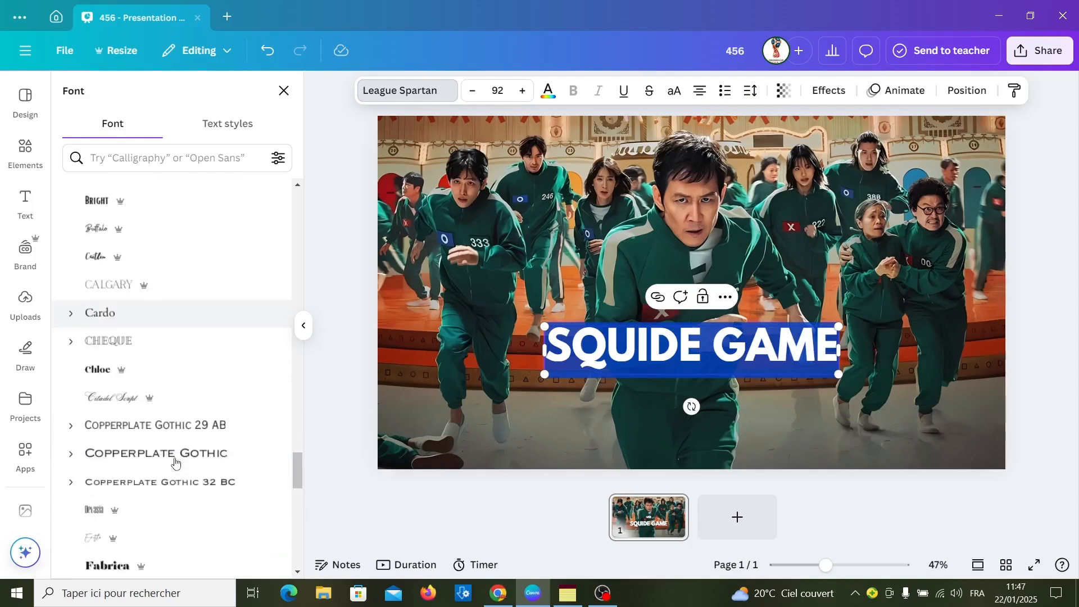
pyautogui.scroll(-6, 175, 463)
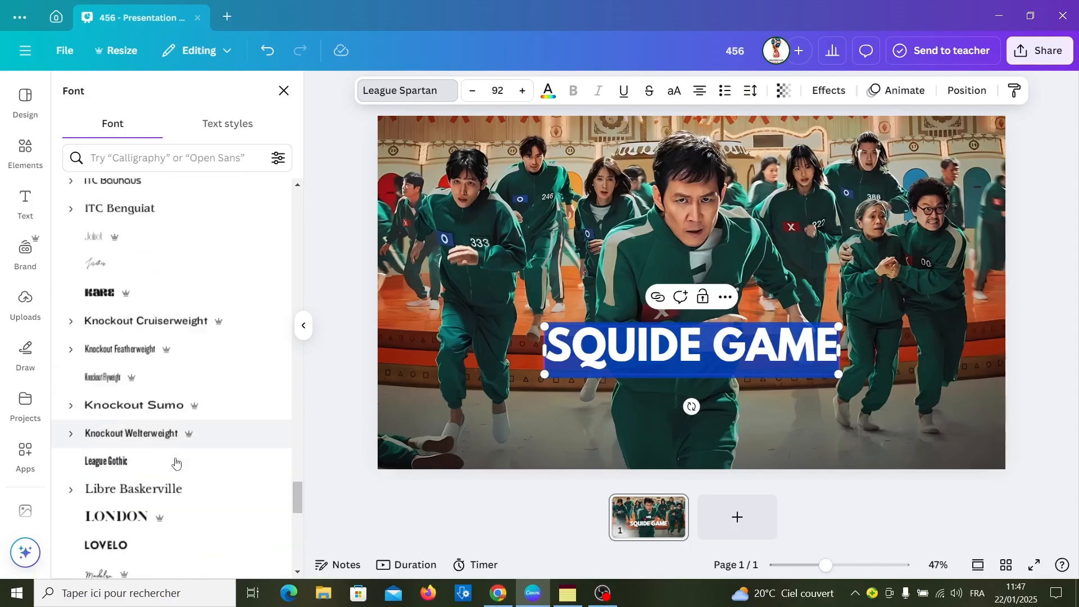
pyautogui.click(161, 459)
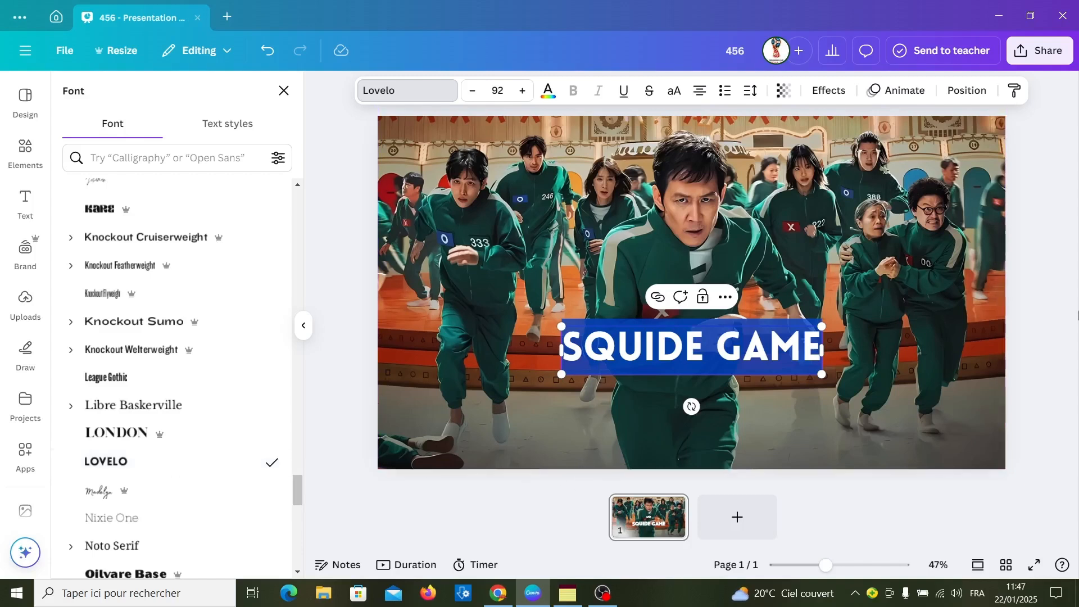
pyautogui.click(1048, 356)
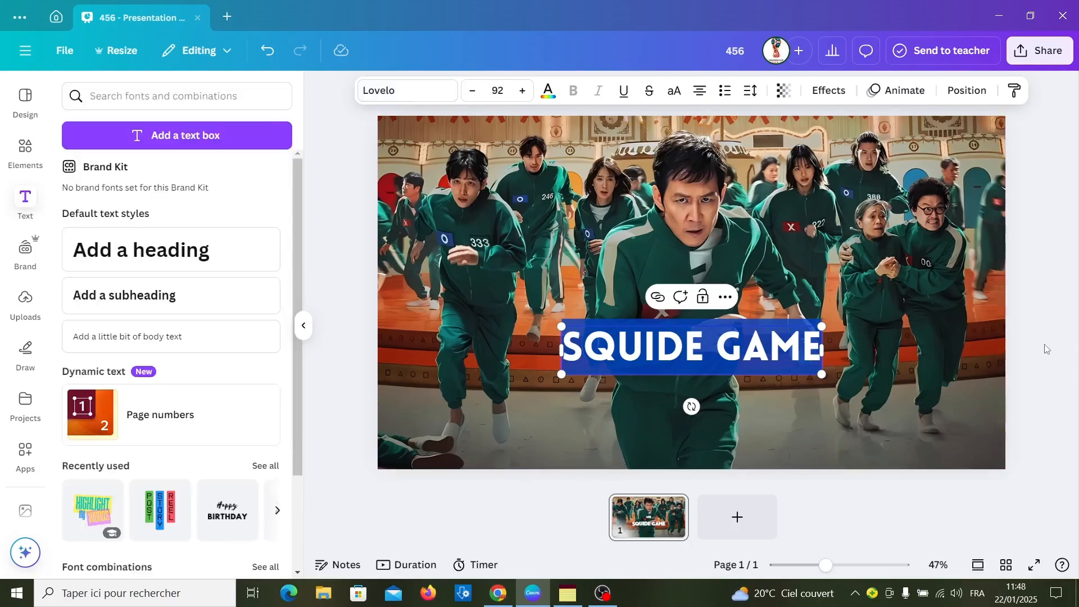
pyautogui.click(1040, 333)
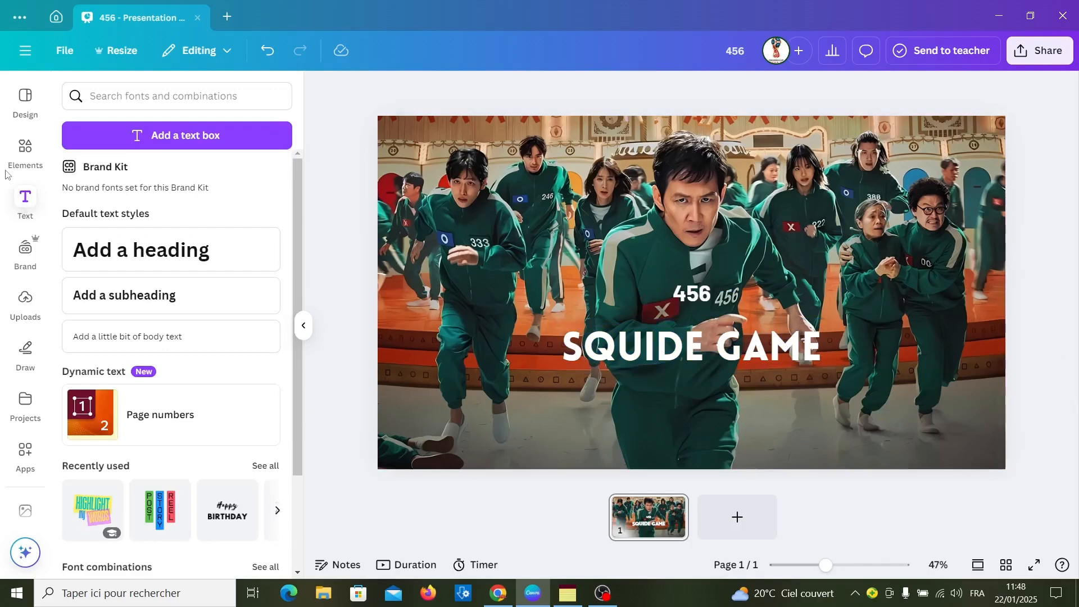
# Find a rectangle in the elements library, add it to the page and move it left of the 456 text
pyautogui.click(25, 152)
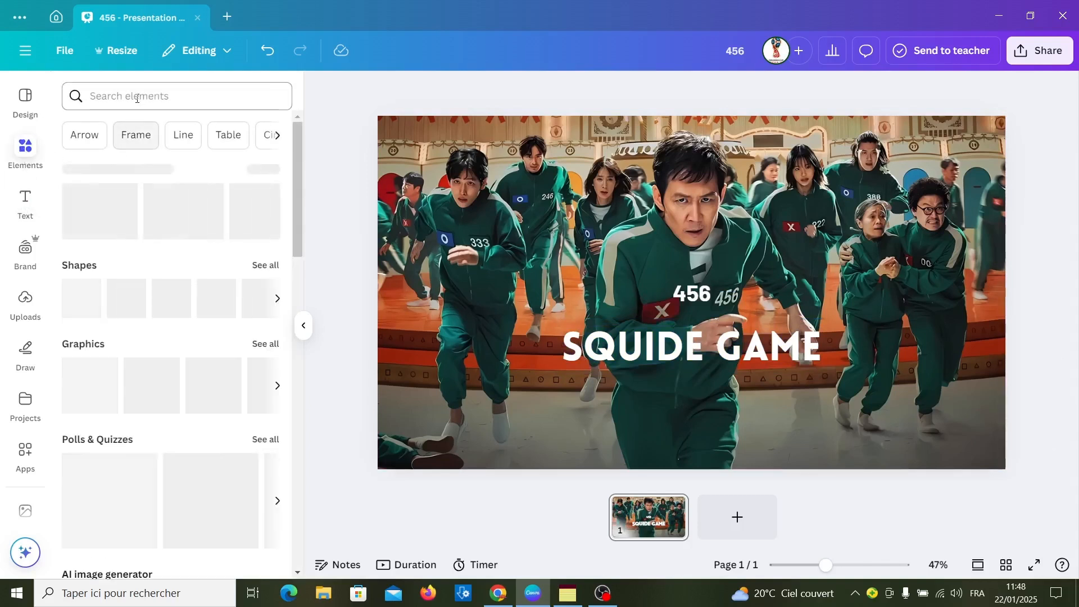
pyautogui.click(137, 98)
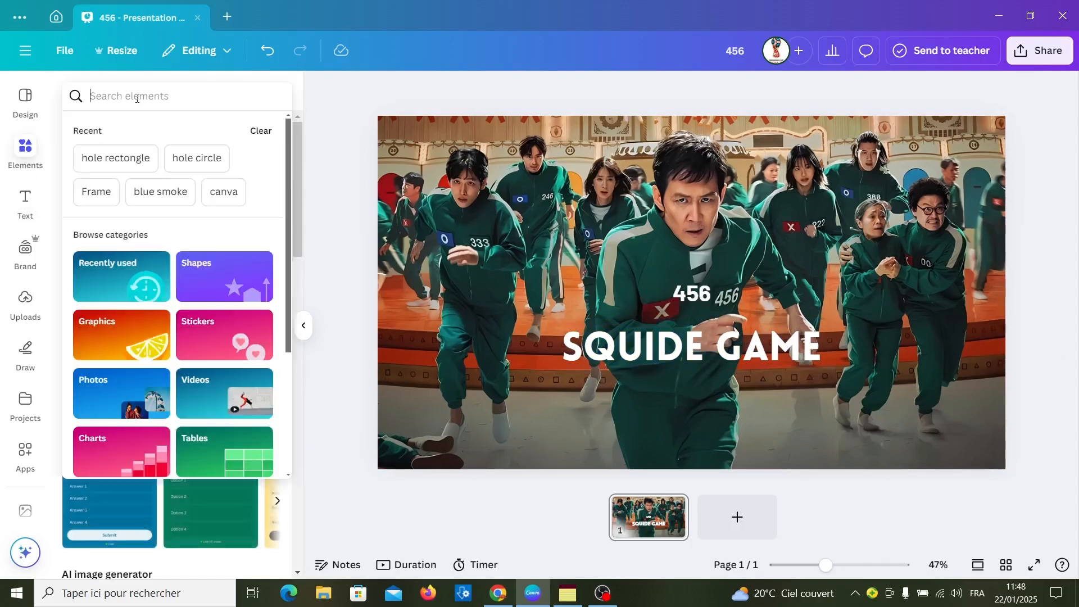
pyautogui.write('re')
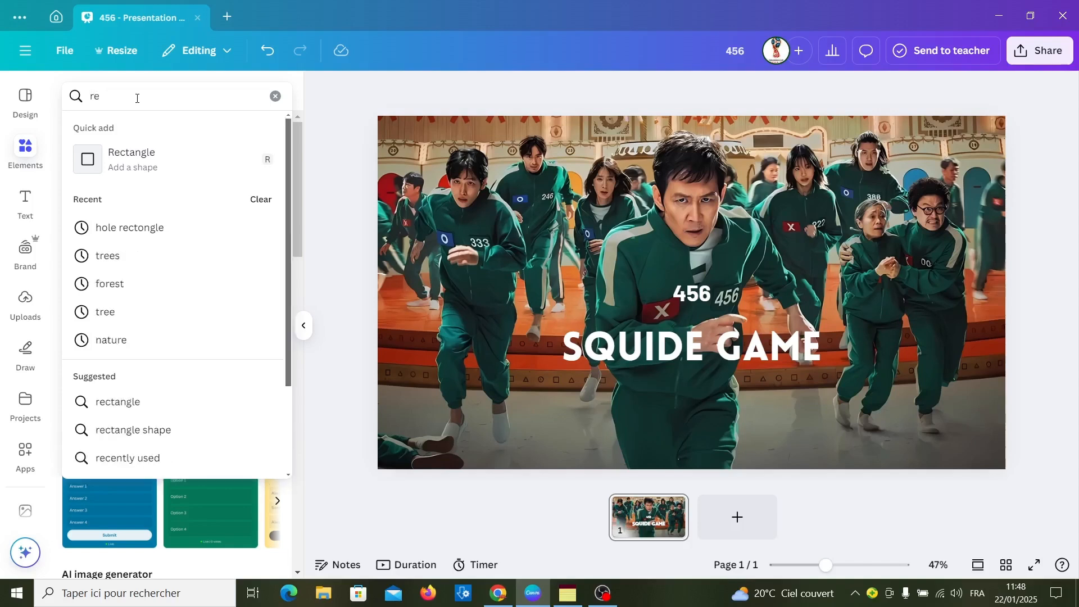
pyautogui.click(144, 163)
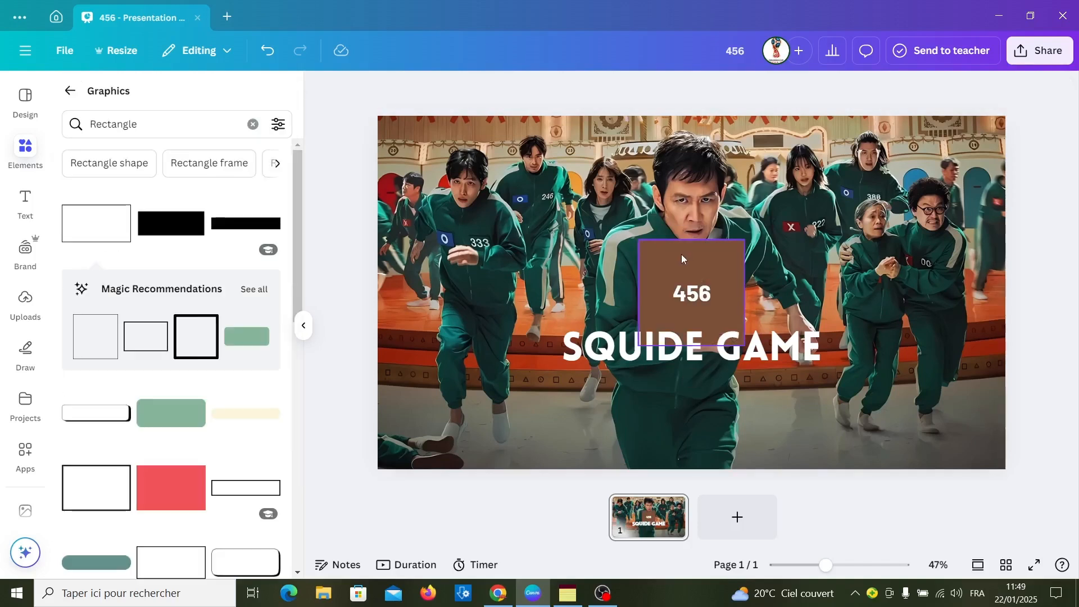
pyautogui.moveTo(682, 254); pyautogui.dragTo(539, 245)
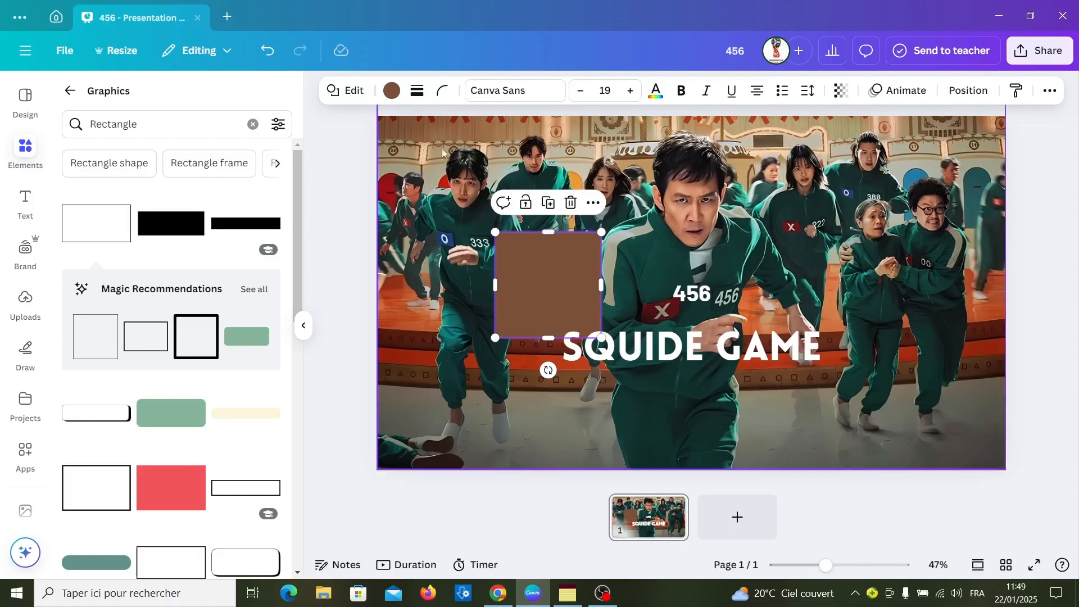
# Remove the rectangle's fill color and give it a solid border with a weight of 5
pyautogui.click(392, 92)
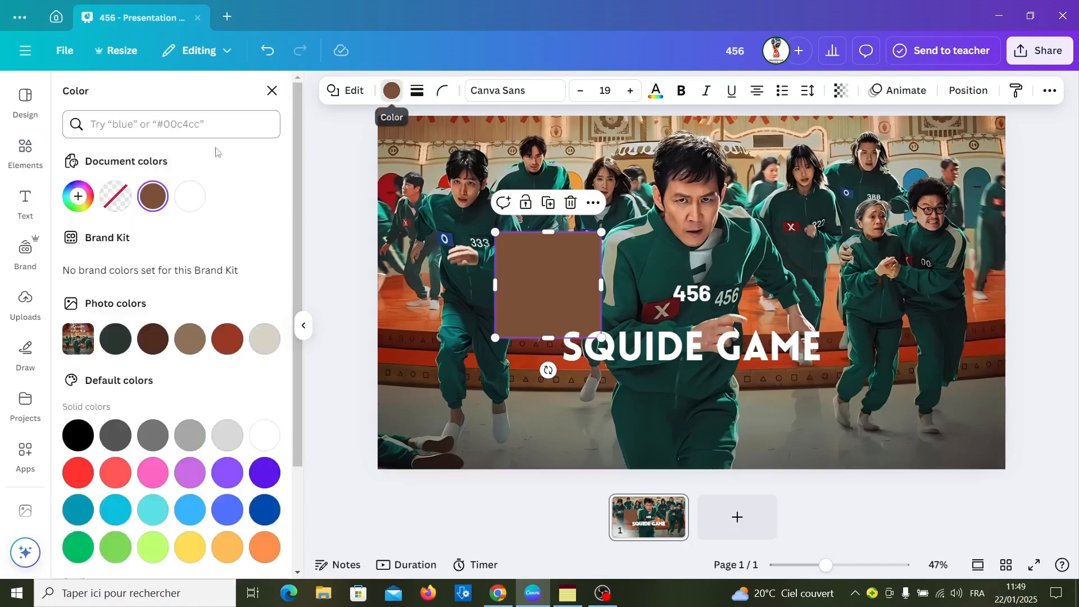
pyautogui.click(116, 198)
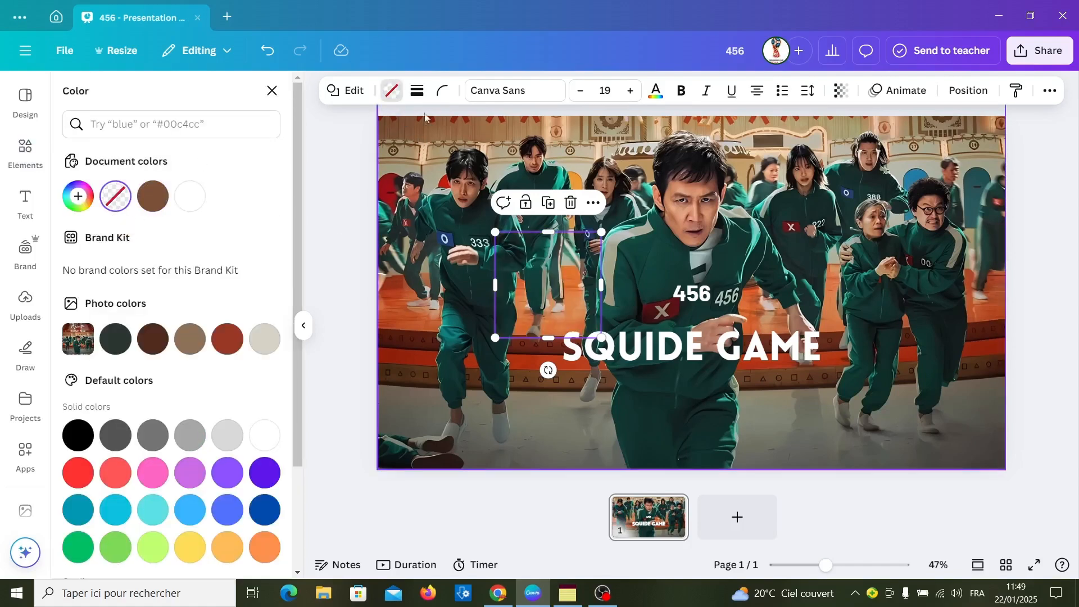
pyautogui.click(418, 91)
pyautogui.click(386, 135)
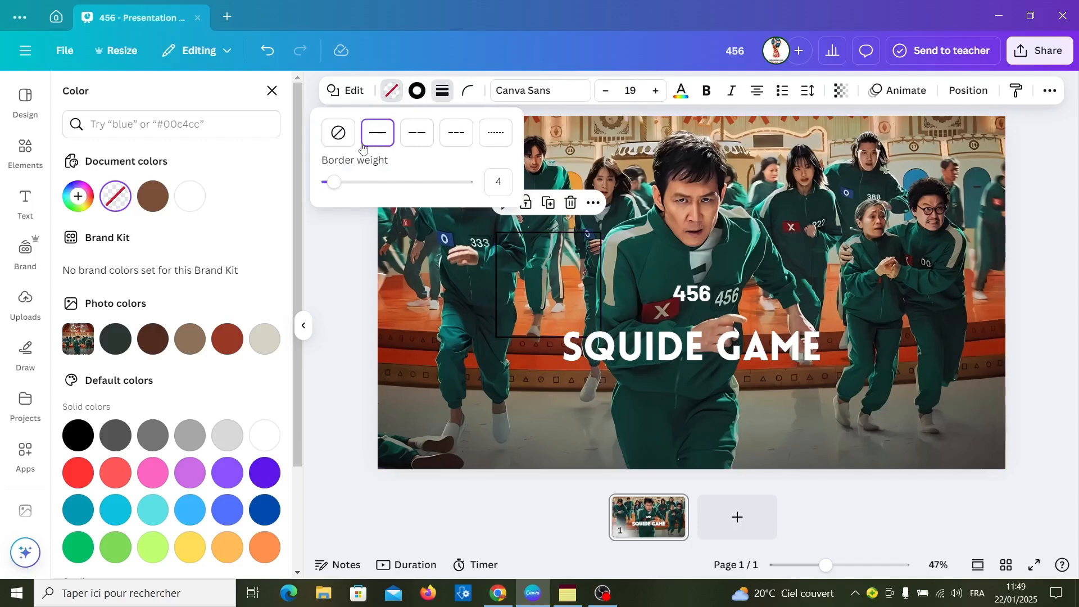
pyautogui.moveTo(329, 182)
pyautogui.mouseDown()
pyautogui.moveTo(344, 181)
pyautogui.moveTo(344, 192)
pyautogui.moveTo(336, 184)
pyautogui.mouseUp()
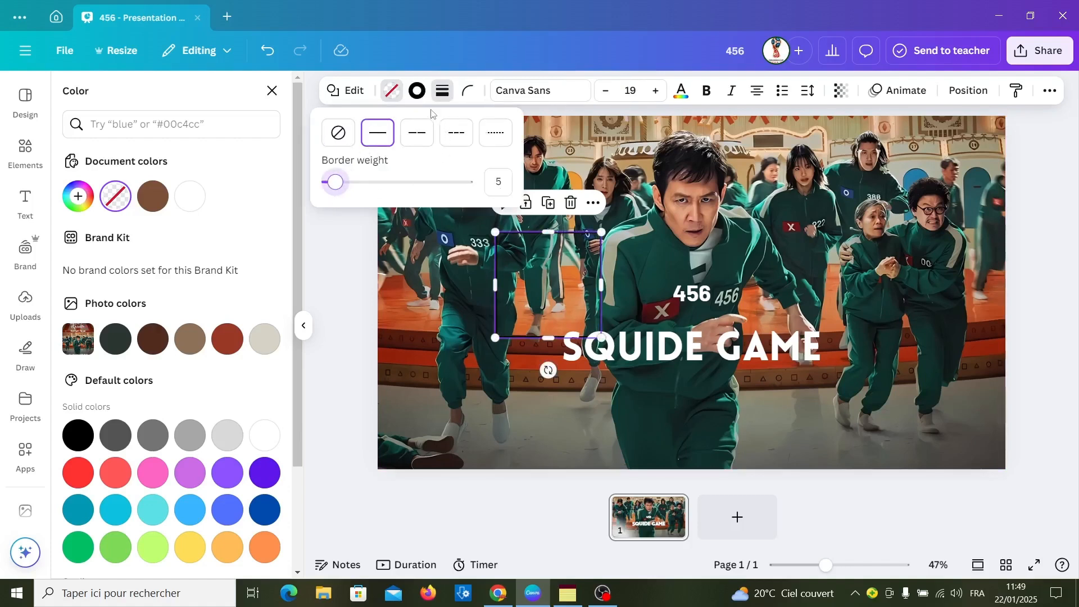
# Color the rectangle's border yellow and fit it as a smaller square centered below the SQUIDE GAME heading
pyautogui.click(415, 94)
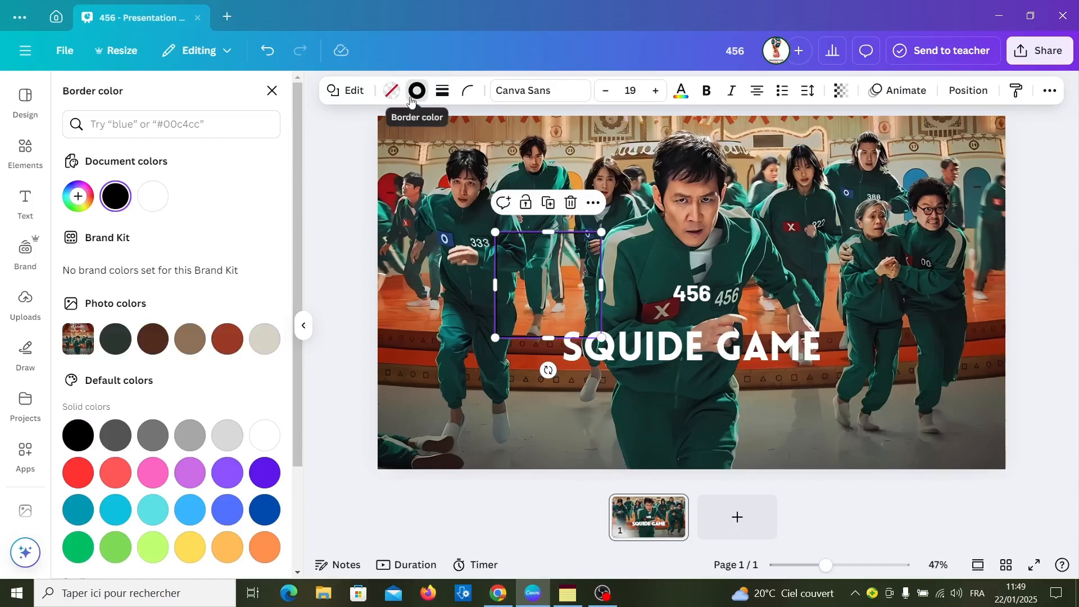
pyautogui.click(414, 92)
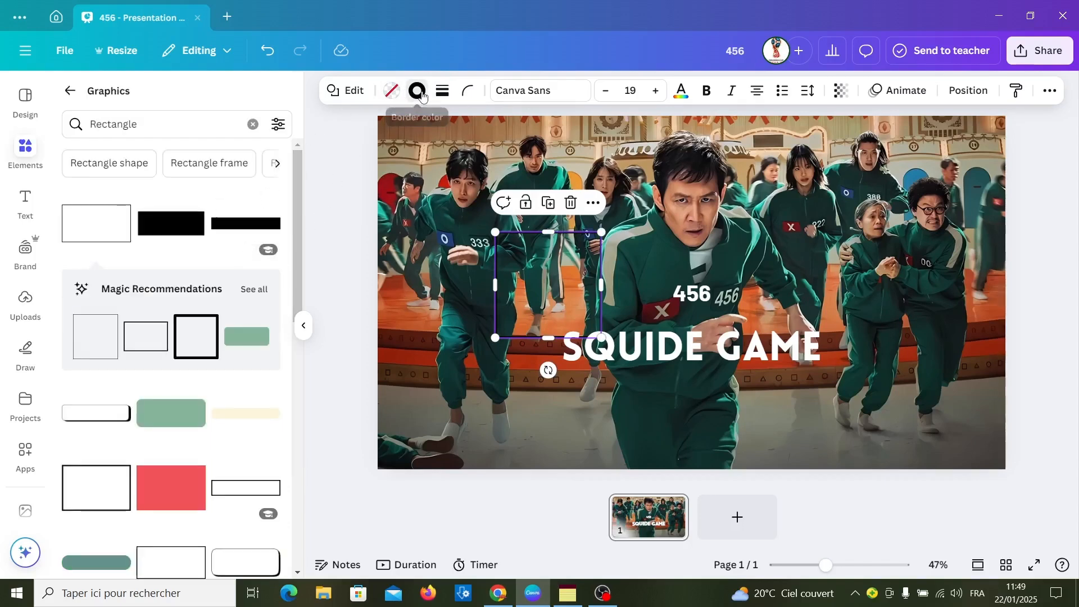
pyautogui.click(422, 96)
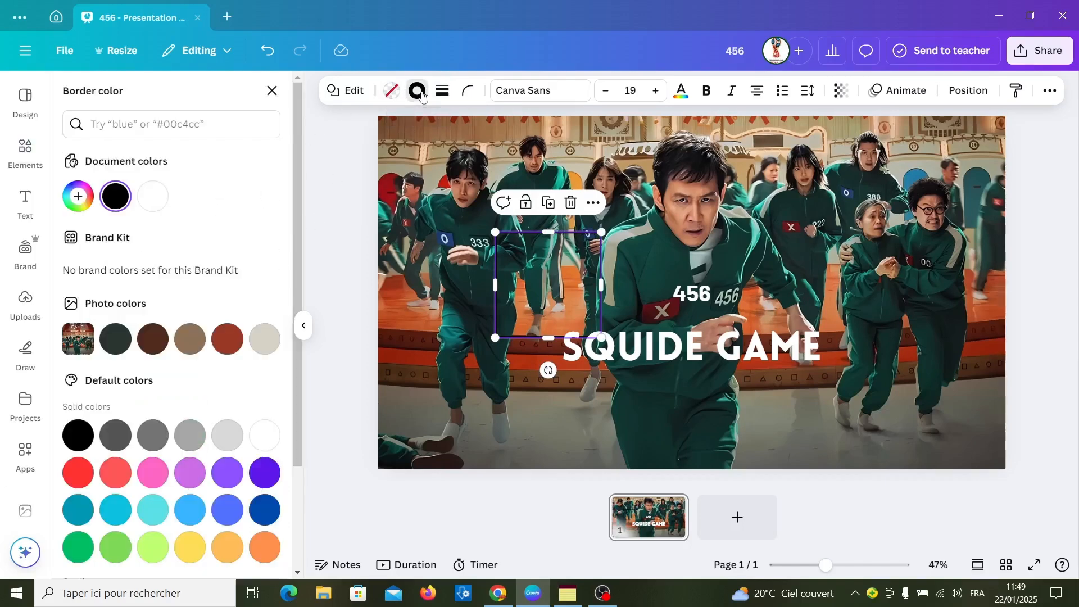
pyautogui.click(191, 544)
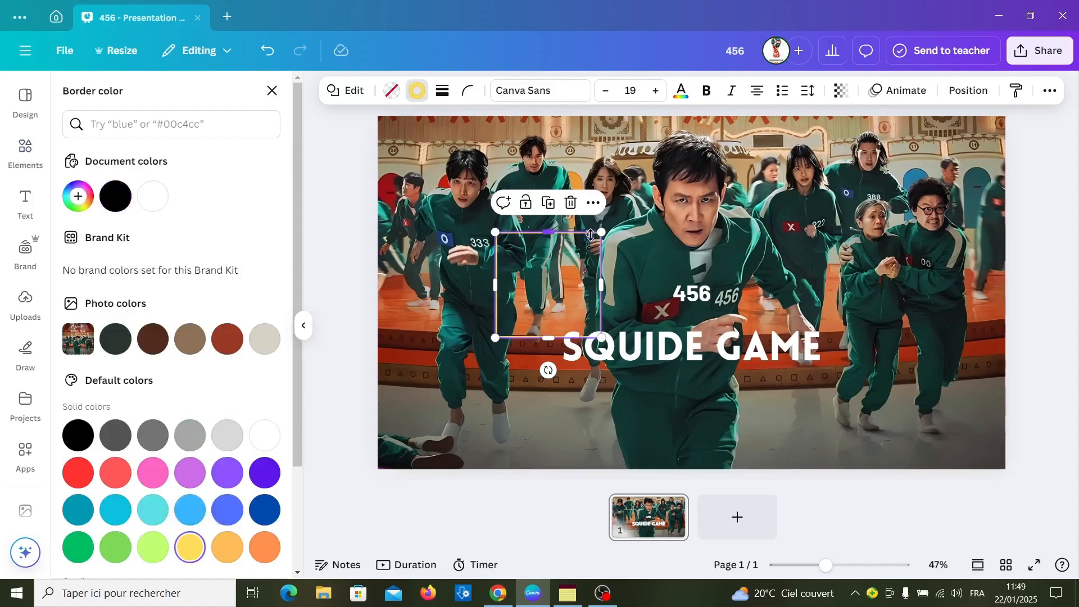
pyautogui.moveTo(602, 232); pyautogui.dragTo(562, 274)
pyautogui.moveTo(520, 307); pyautogui.dragTo(689, 406)
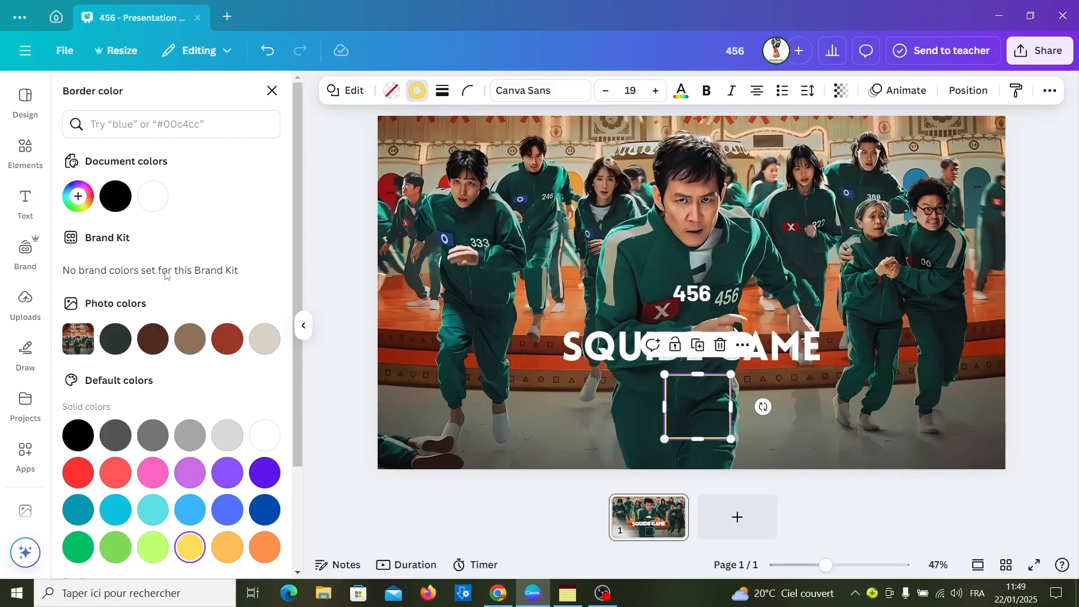
# Search the elements library for "circle", add the outlined circle graphic to the page and color it red
pyautogui.click(26, 147)
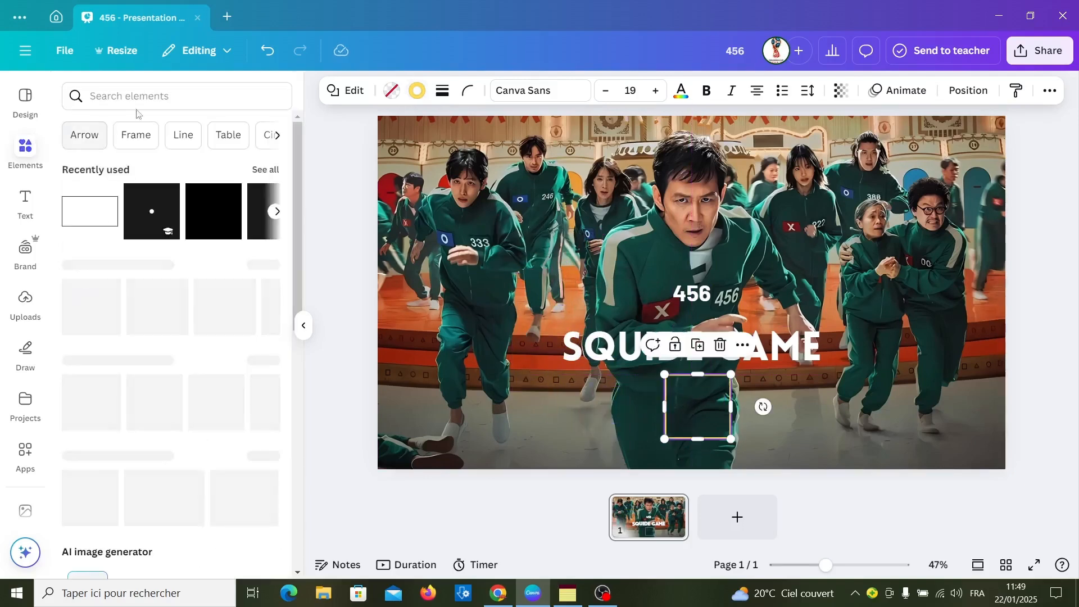
pyautogui.click(137, 96)
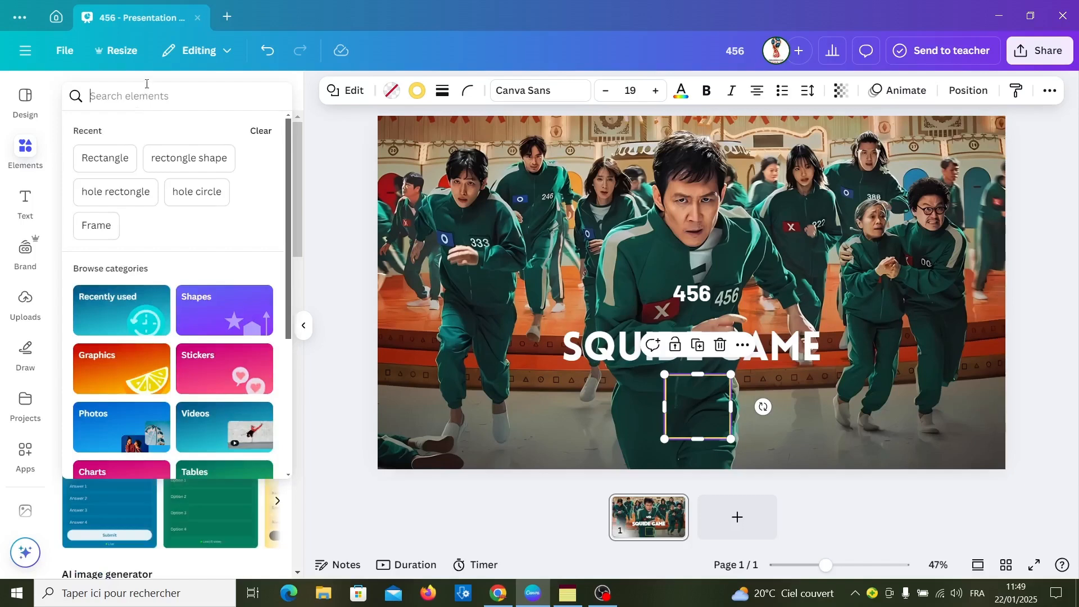
pyautogui.write('circle')
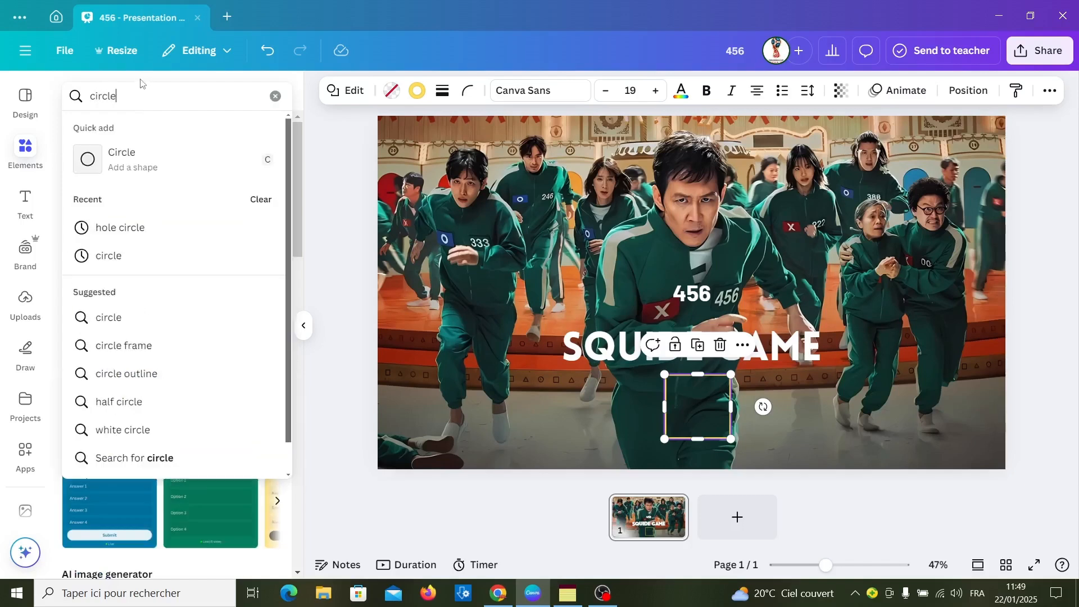
pyautogui.press('Return')
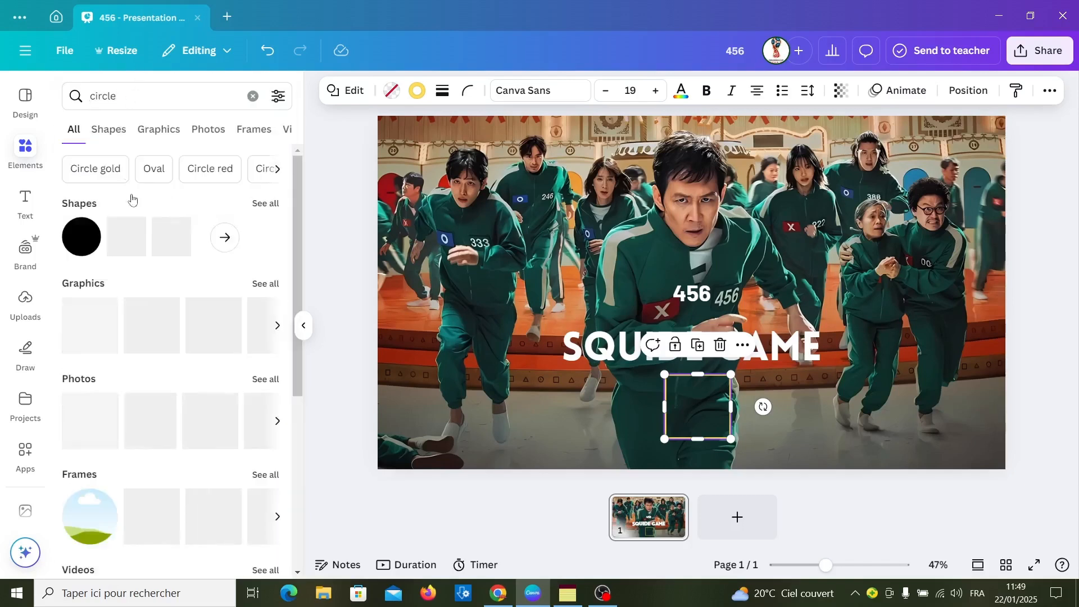
pyautogui.click(82, 339)
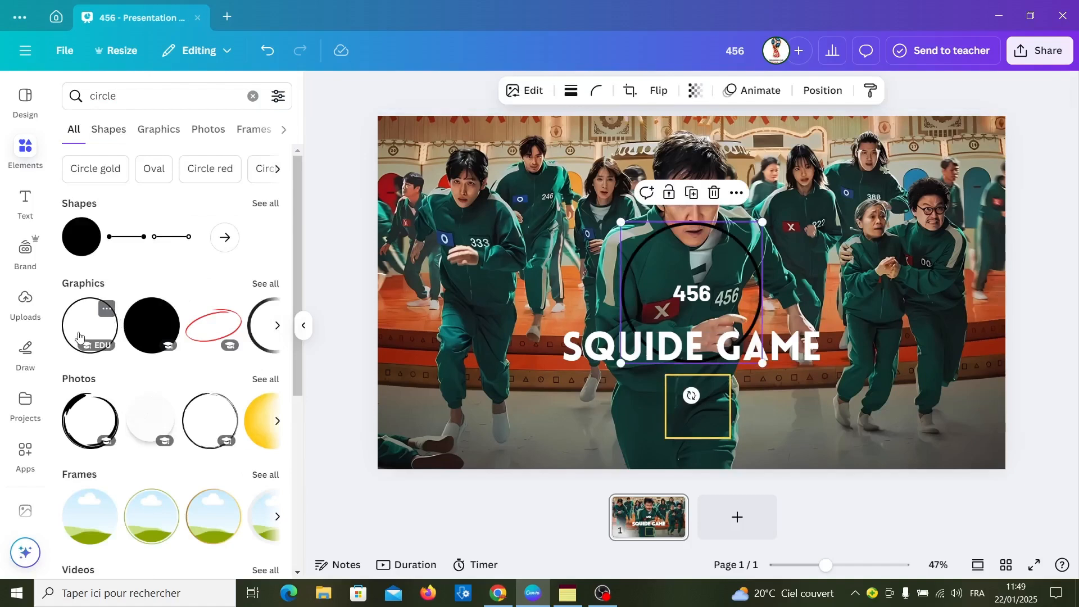
pyautogui.click(564, 93)
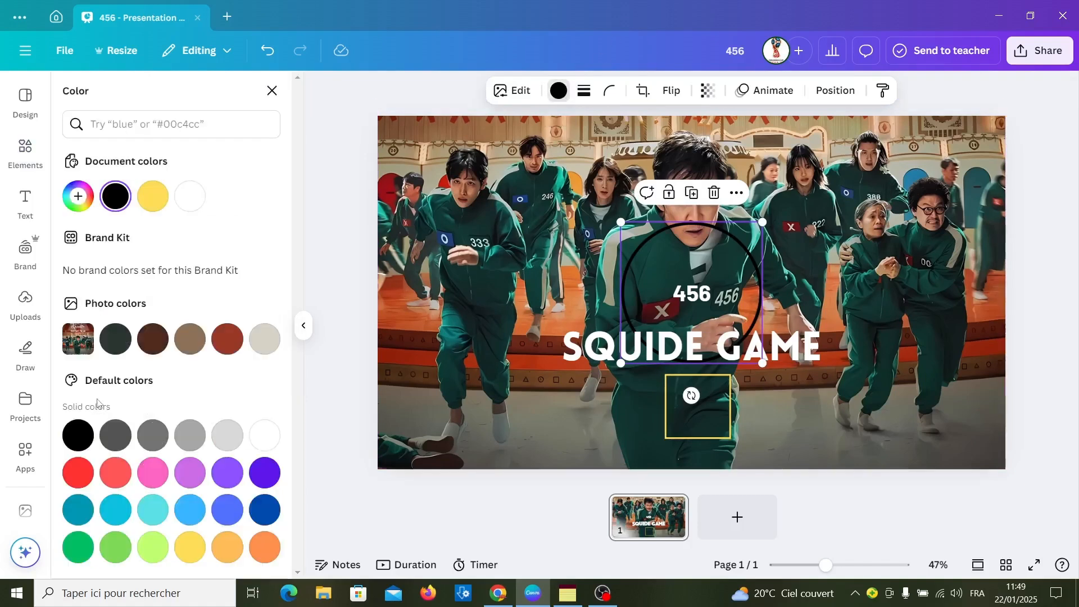
pyautogui.click(77, 472)
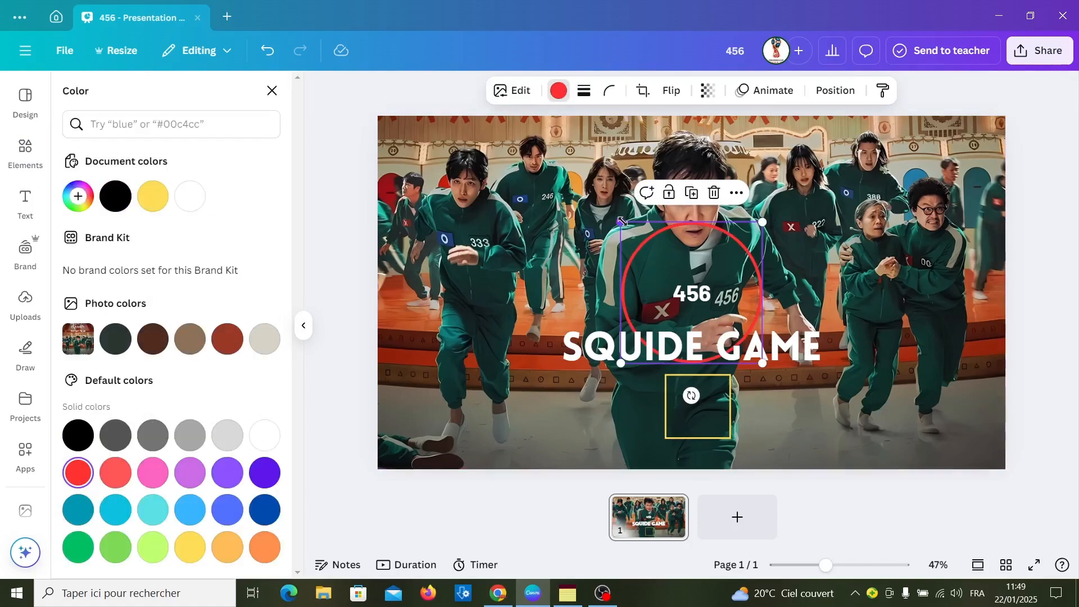
# Shrink the red circle to about the yellow square's size and place it just right of the square
pyautogui.moveTo(621, 220); pyautogui.dragTo(663, 263)
pyautogui.moveTo(748, 293); pyautogui.dragTo(827, 401)
pyautogui.moveTo(837, 471); pyautogui.dragTo(808, 439)
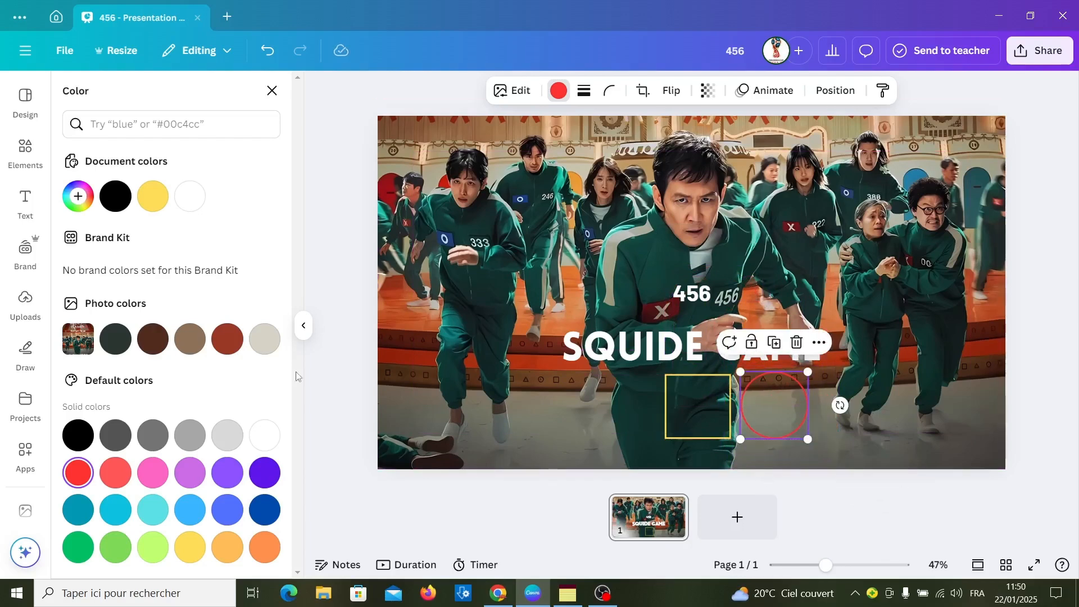
# Search the elements library for "triangle" and add the outlined triangle graphic to the page
pyautogui.click(37, 150)
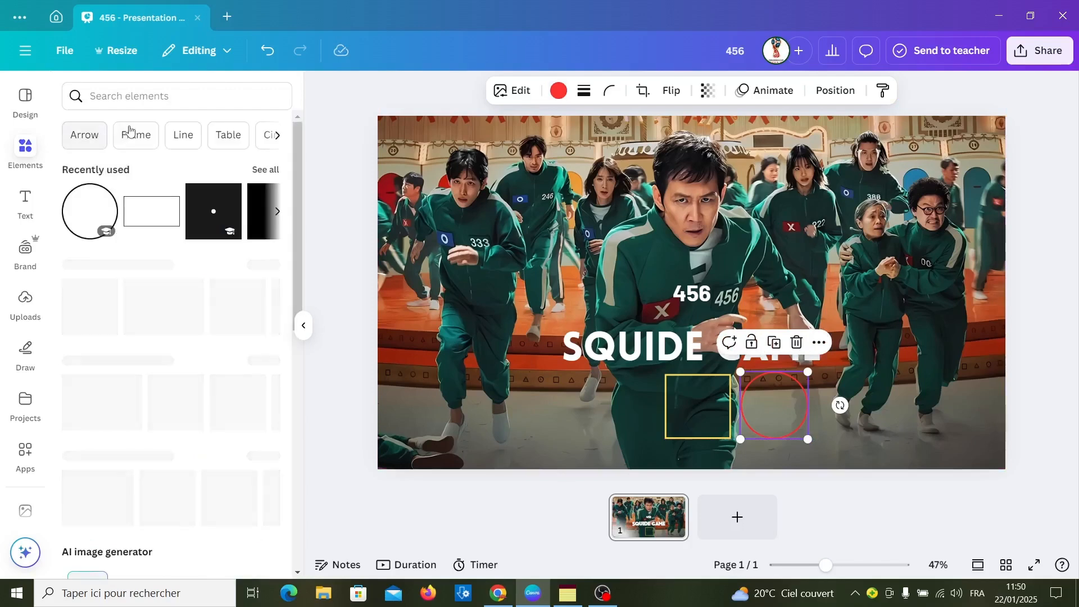
pyautogui.click(153, 96)
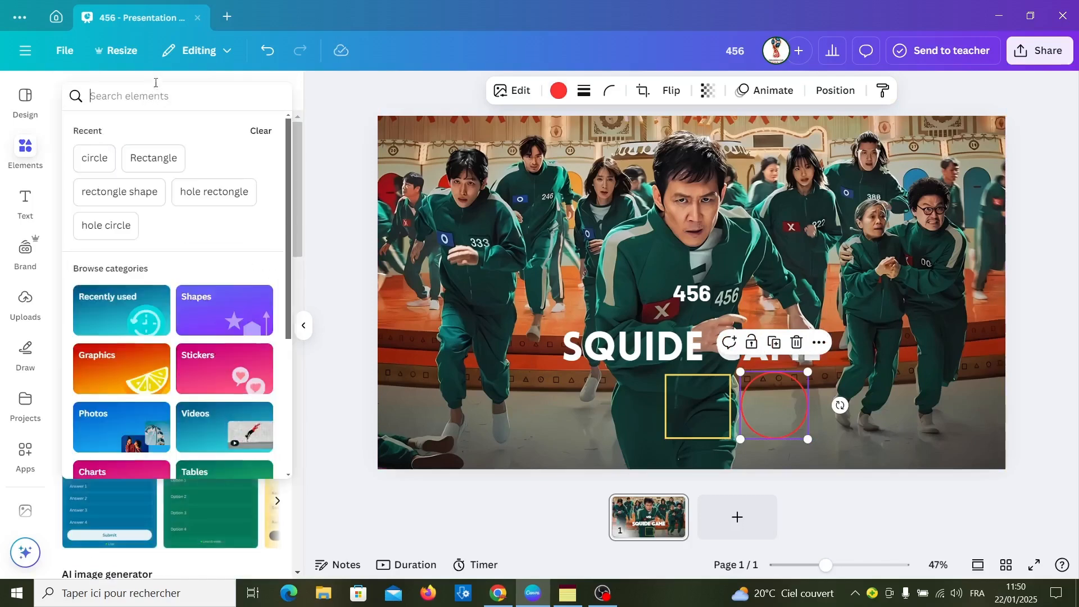
pyautogui.write('tria')
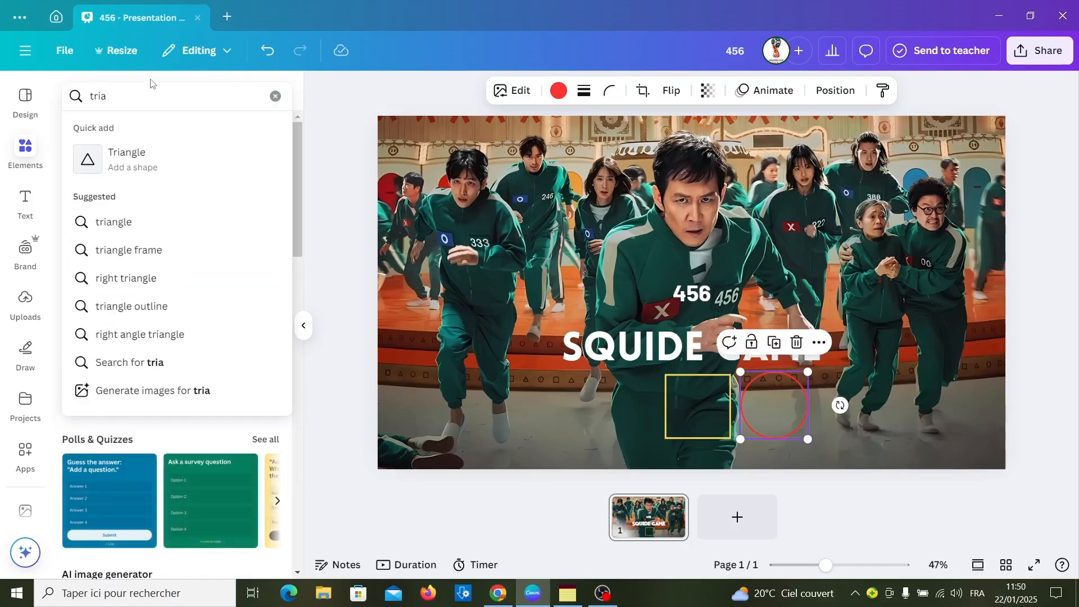
pyautogui.write('ngle')
pyautogui.press('Return')
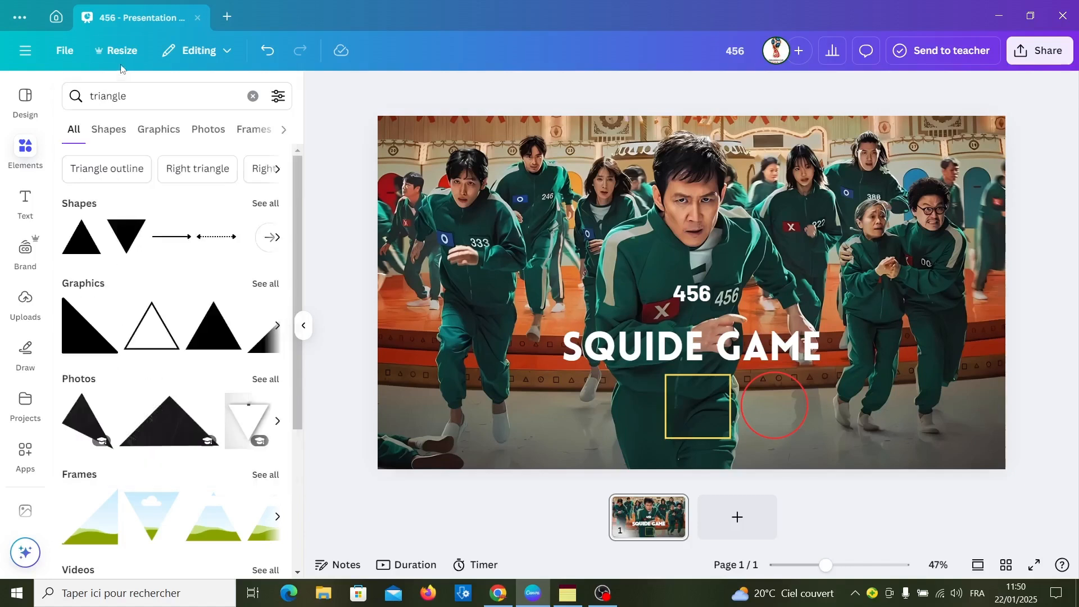
pyautogui.click(154, 342)
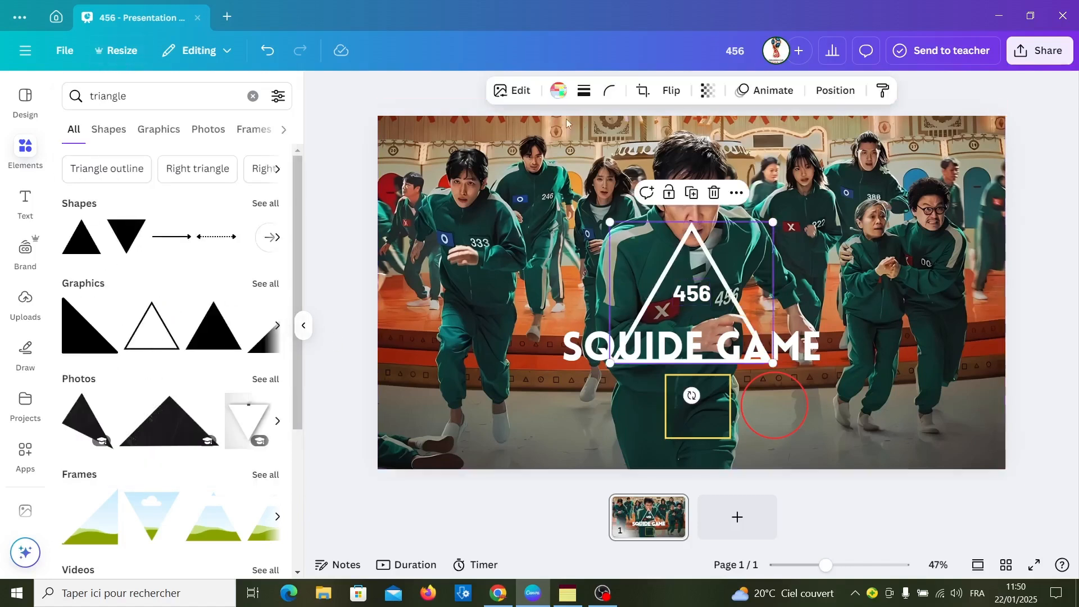
# Shrink the triangle to about the yellow square's height and place it just left of the square
pyautogui.click(584, 91)
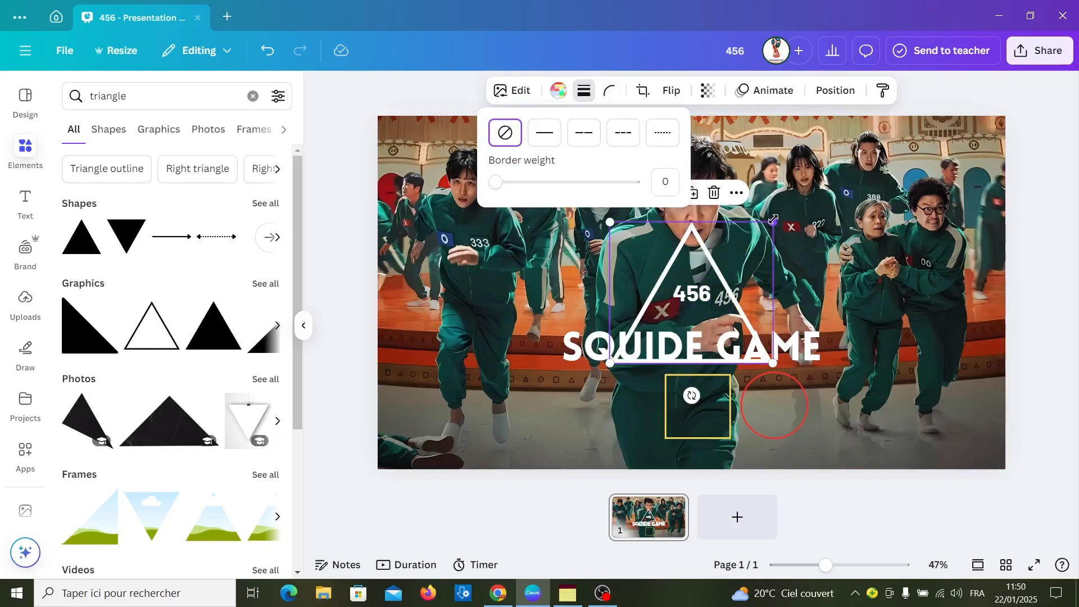
pyautogui.moveTo(774, 219); pyautogui.dragTo(756, 278)
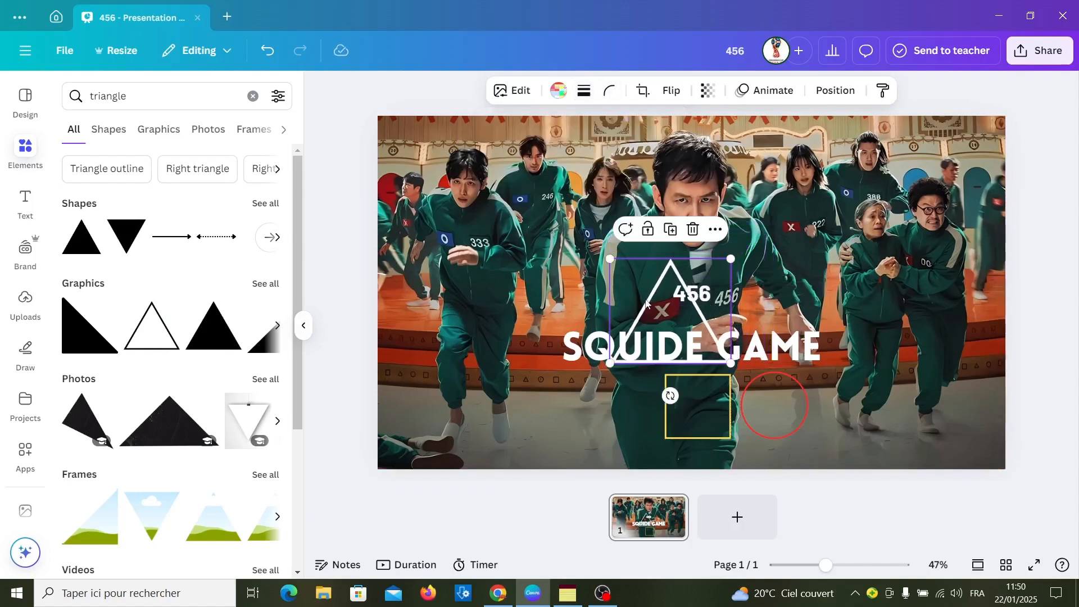
pyautogui.moveTo(647, 303); pyautogui.dragTo(597, 398)
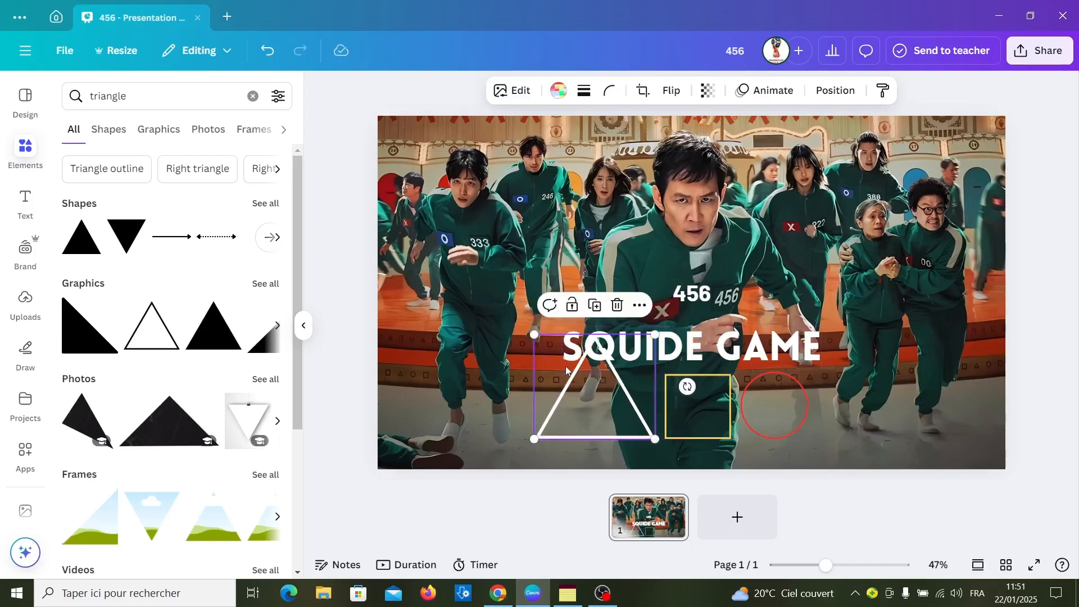
pyautogui.moveTo(536, 338); pyautogui.dragTo(569, 384)
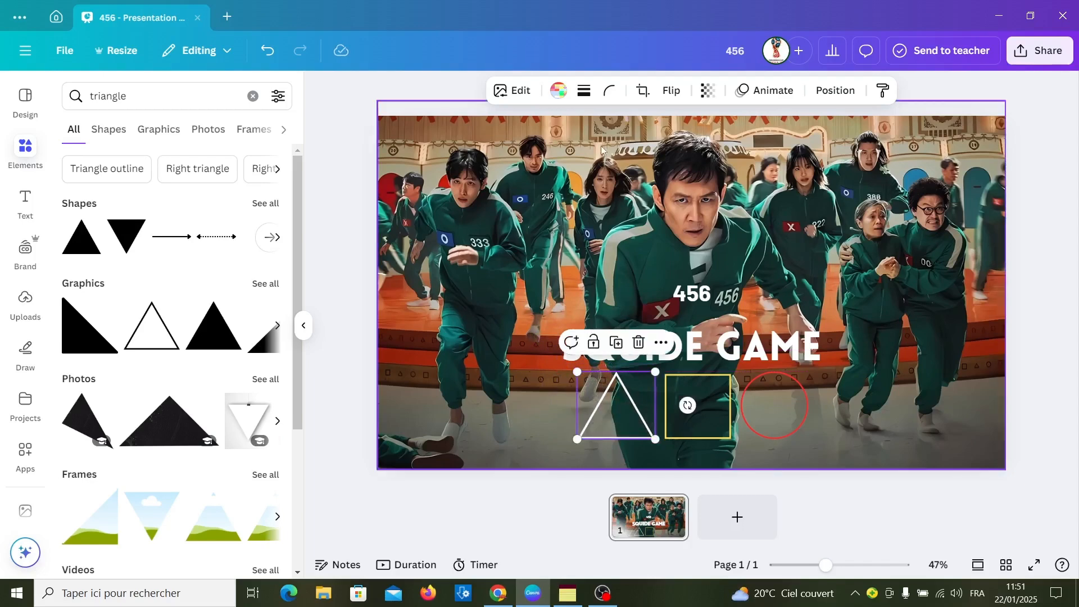
# Color the triangle outline light turquoise and deselect it
pyautogui.click(555, 94)
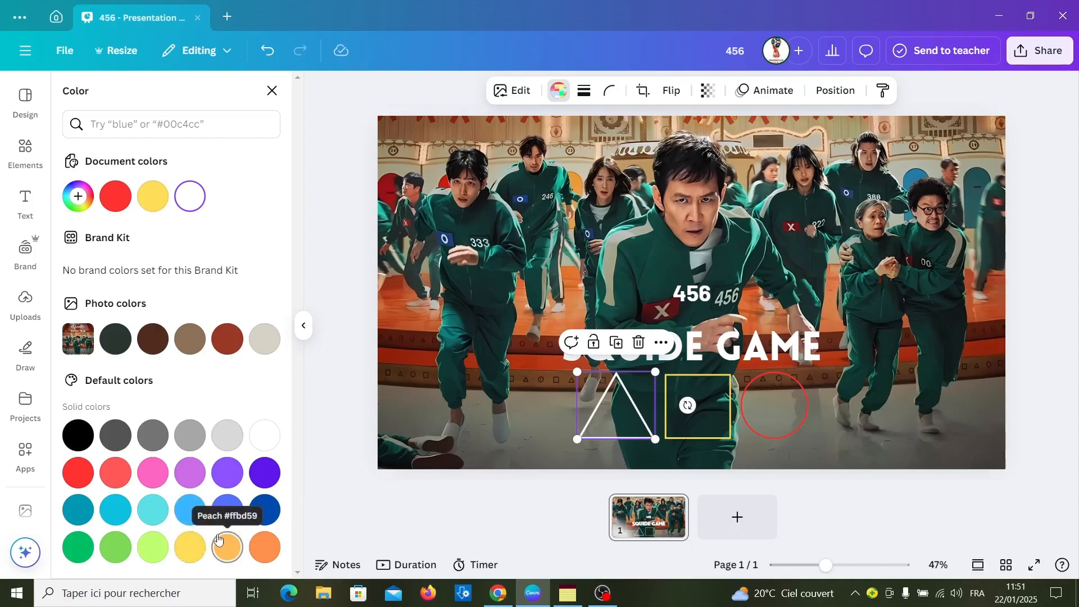
pyautogui.click(156, 518)
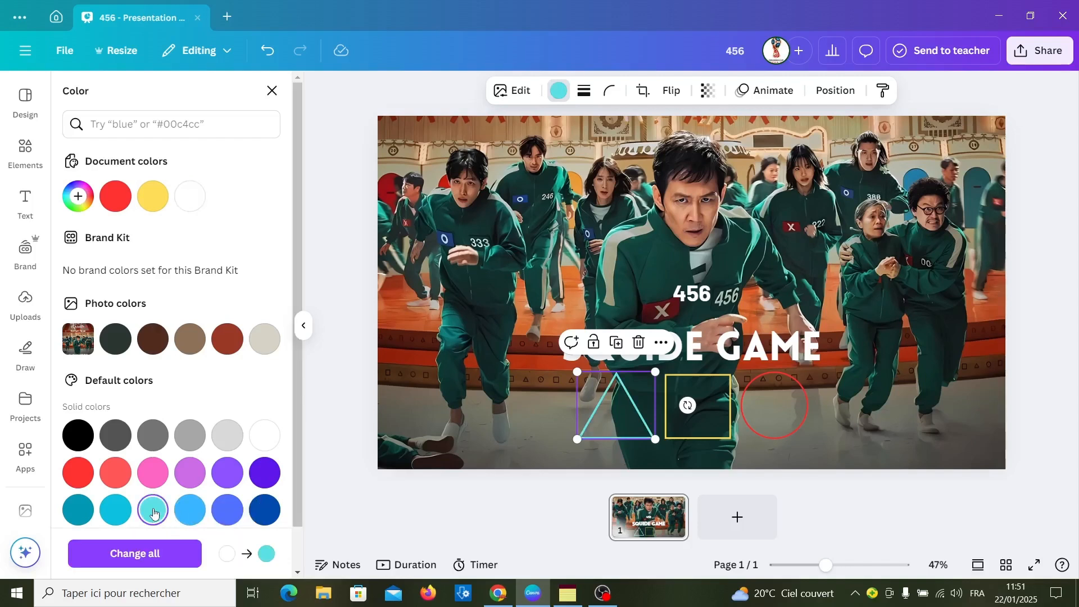
pyautogui.press('Escape')
pyautogui.click(1040, 312)
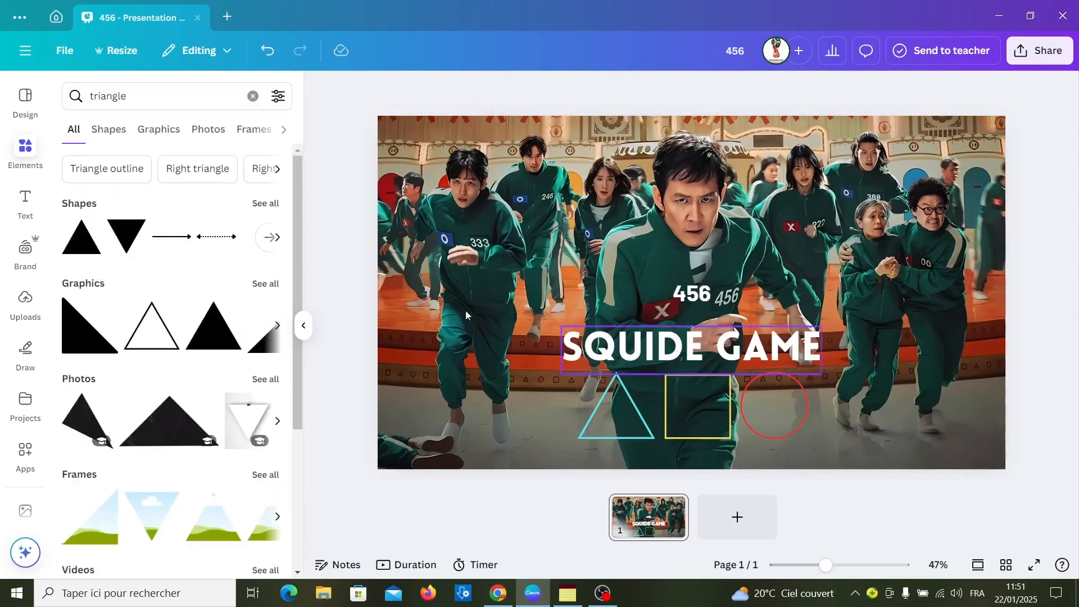
# Search the elements library for "circle hole"
pyautogui.doubleClick(101, 95)
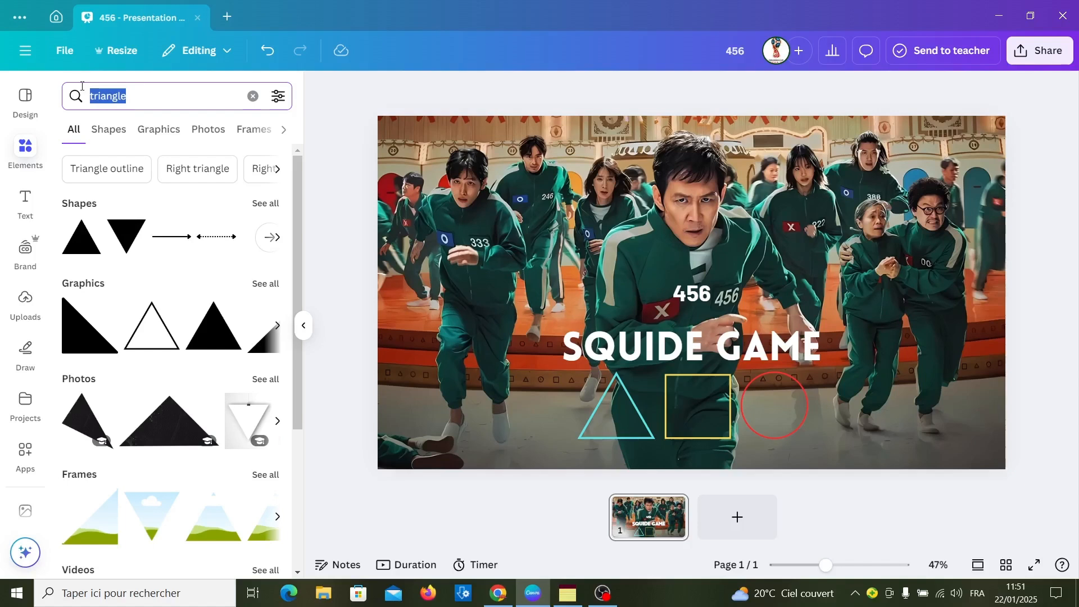
pyautogui.write('r')
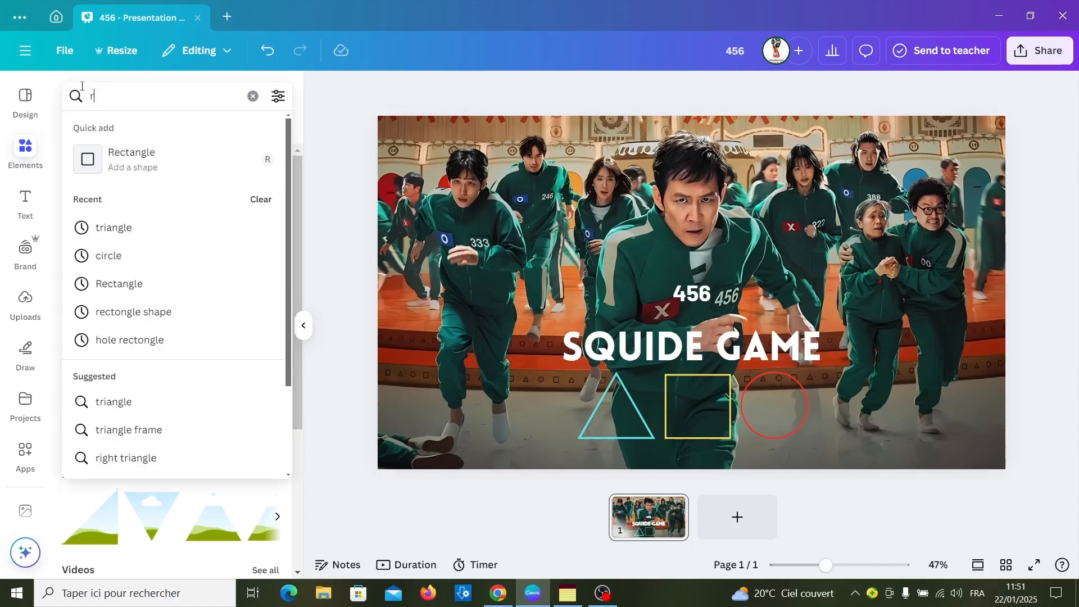
pyautogui.write('ectong')
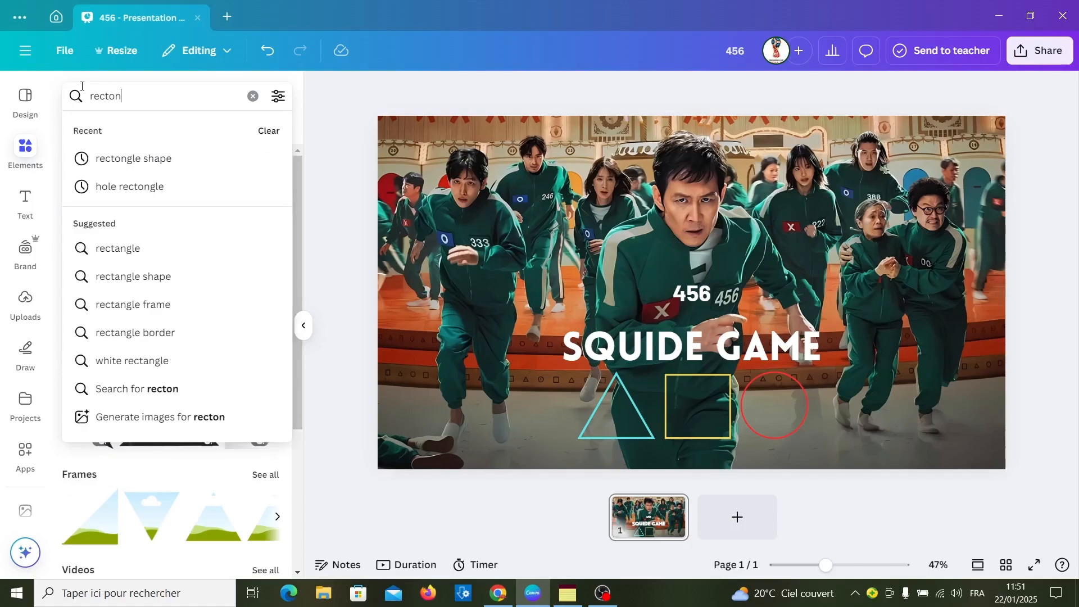
pyautogui.press('BackSpace')
pyautogui.press('BackSpace')
pyautogui.press('BackSpace')
pyautogui.press('BackSpace')
pyautogui.press('BackSpace')
pyautogui.press('BackSpace')
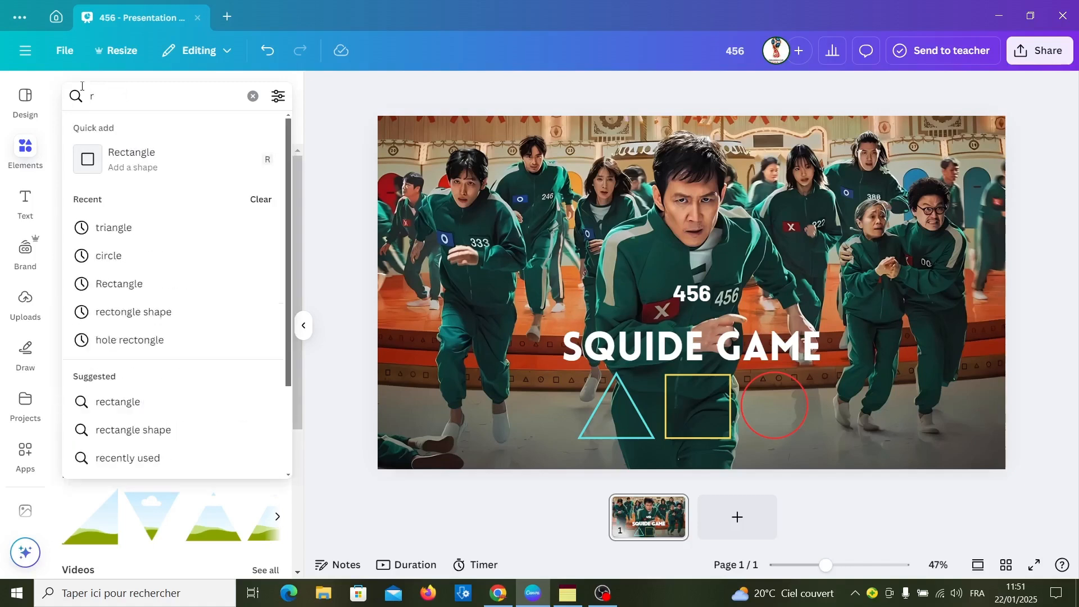
pyautogui.write('circl')
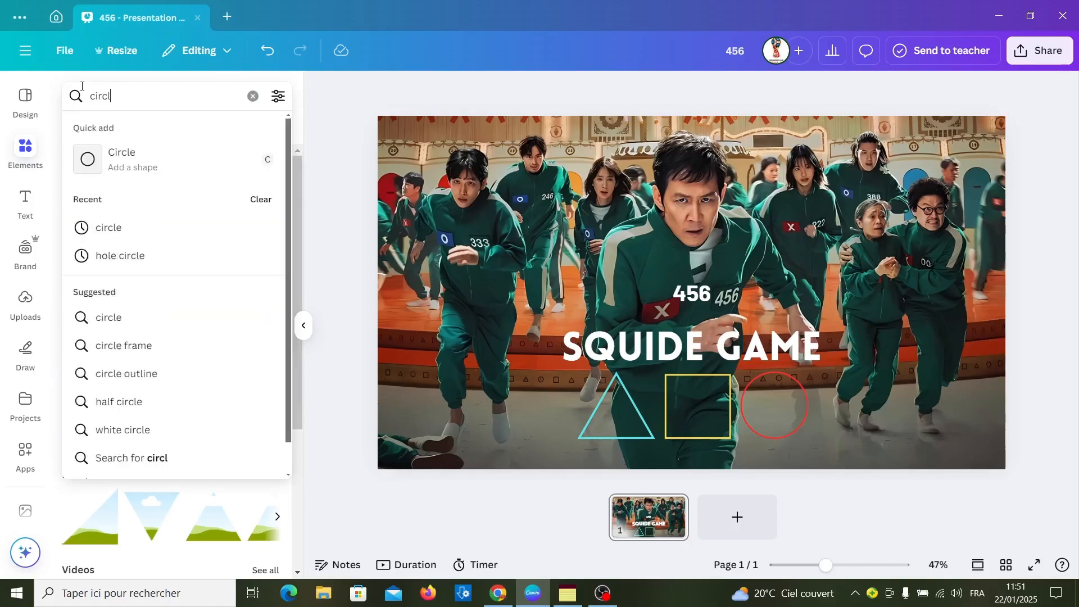
pyautogui.write('e hole')
pyautogui.press('Return')
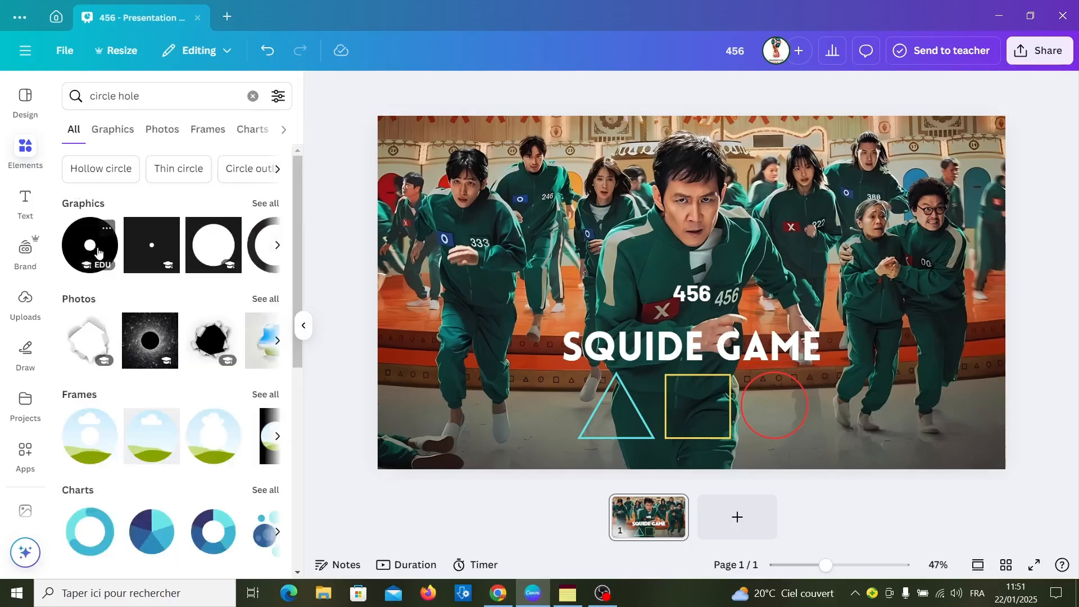
# Add the black square graphic with the small round hole and enlarge it to cover the whole page
pyautogui.click(139, 249)
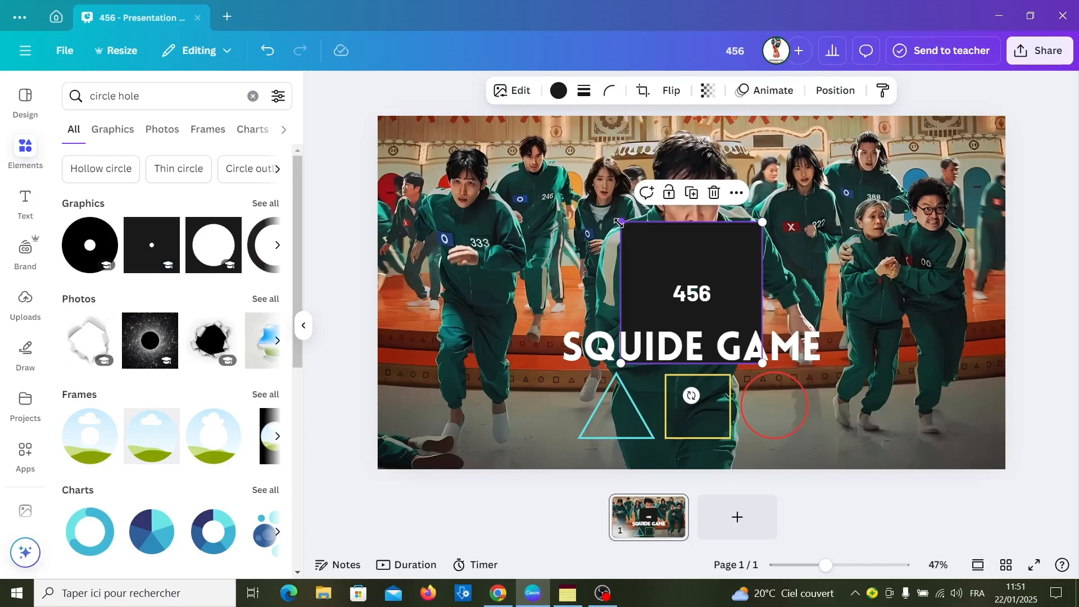
pyautogui.moveTo(616, 220); pyautogui.dragTo(143, 3)
pyautogui.moveTo(762, 362); pyautogui.dragTo(1028, 591)
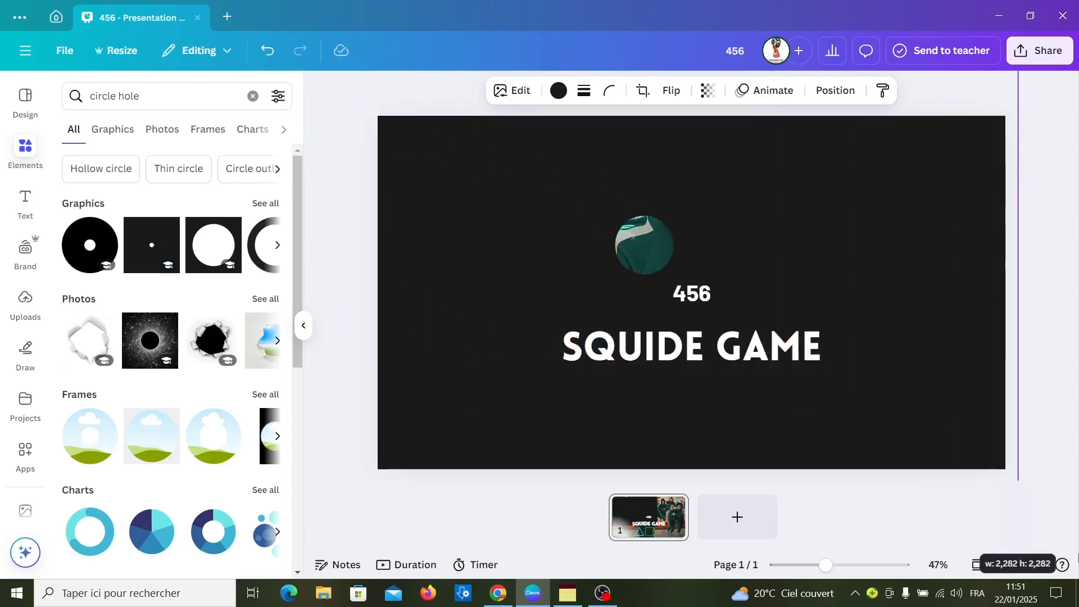
# Enlarge the black cover further and position its round hole over the central man's face
pyautogui.click(779, 566)
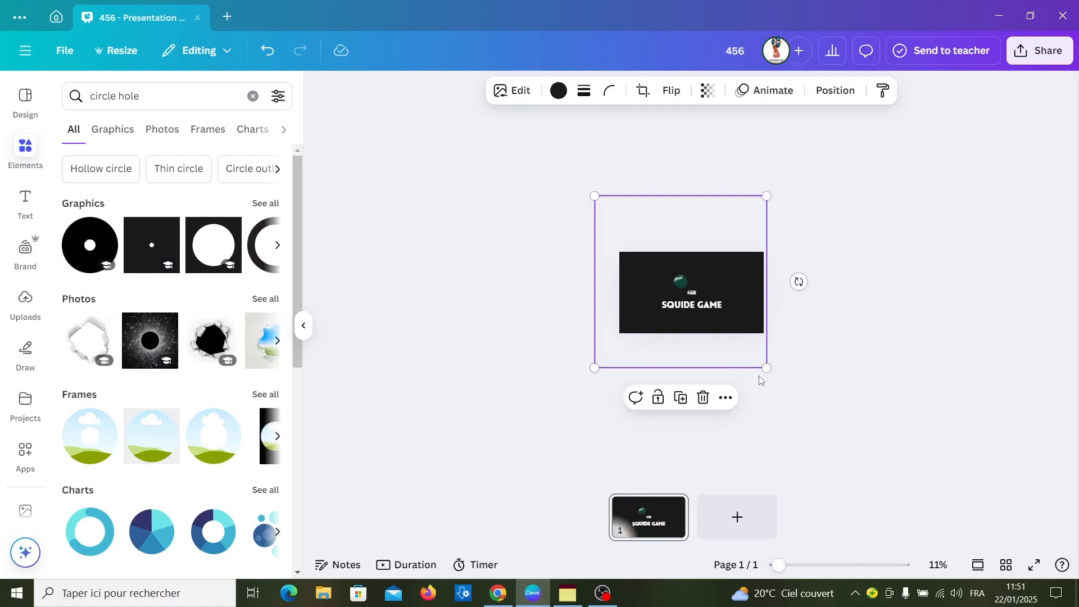
pyautogui.moveTo(767, 368); pyautogui.dragTo(821, 421)
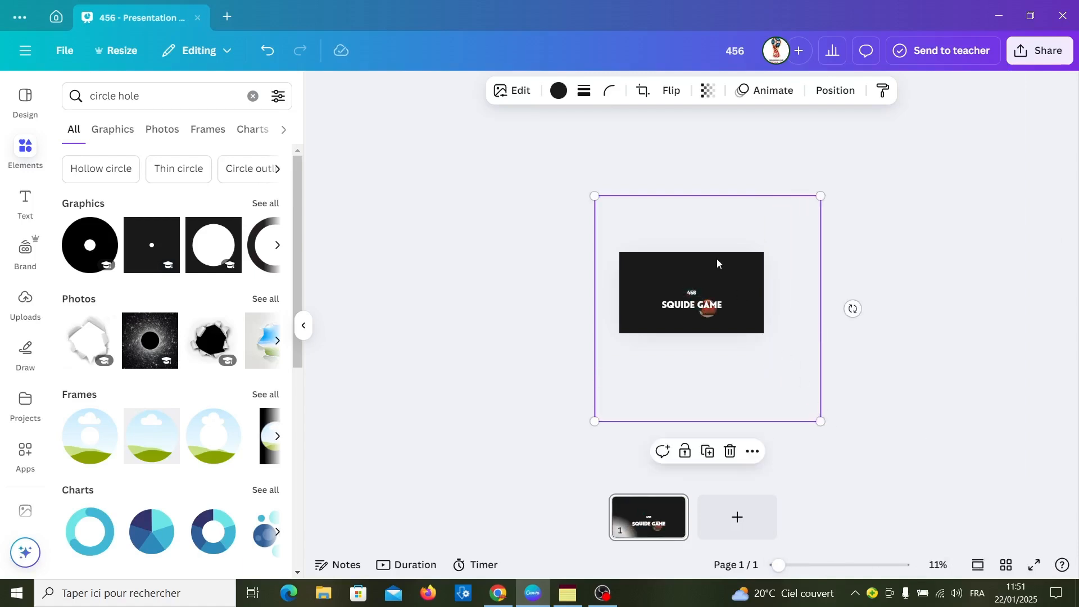
pyautogui.moveTo(717, 263); pyautogui.dragTo(703, 230)
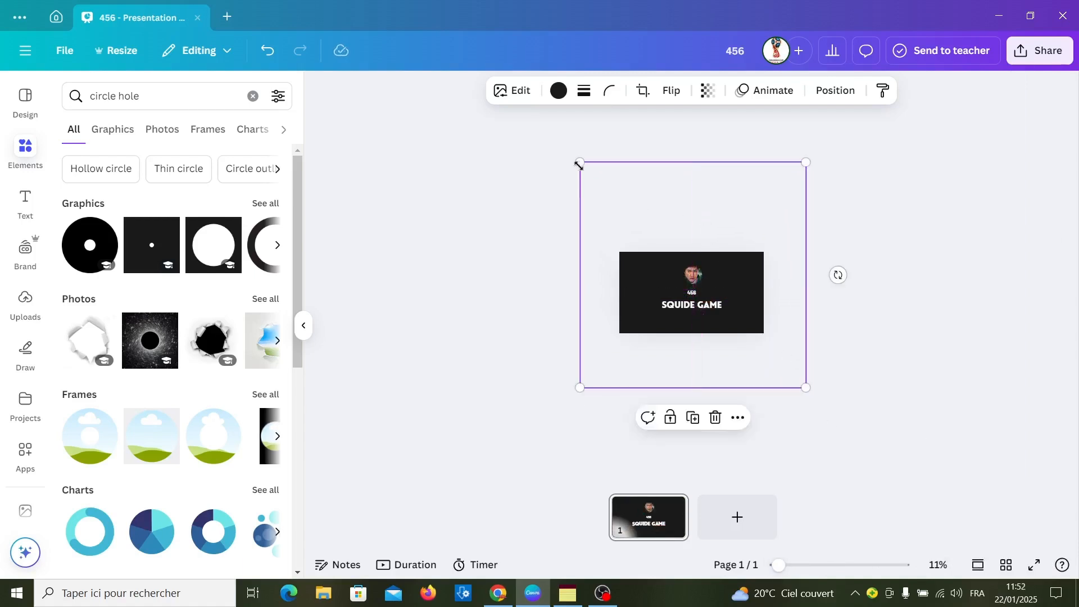
pyautogui.moveTo(579, 164); pyautogui.dragTo(561, 143)
pyautogui.moveTo(692, 267); pyautogui.dragTo(700, 272)
pyautogui.moveTo(812, 390); pyautogui.dragTo(842, 420)
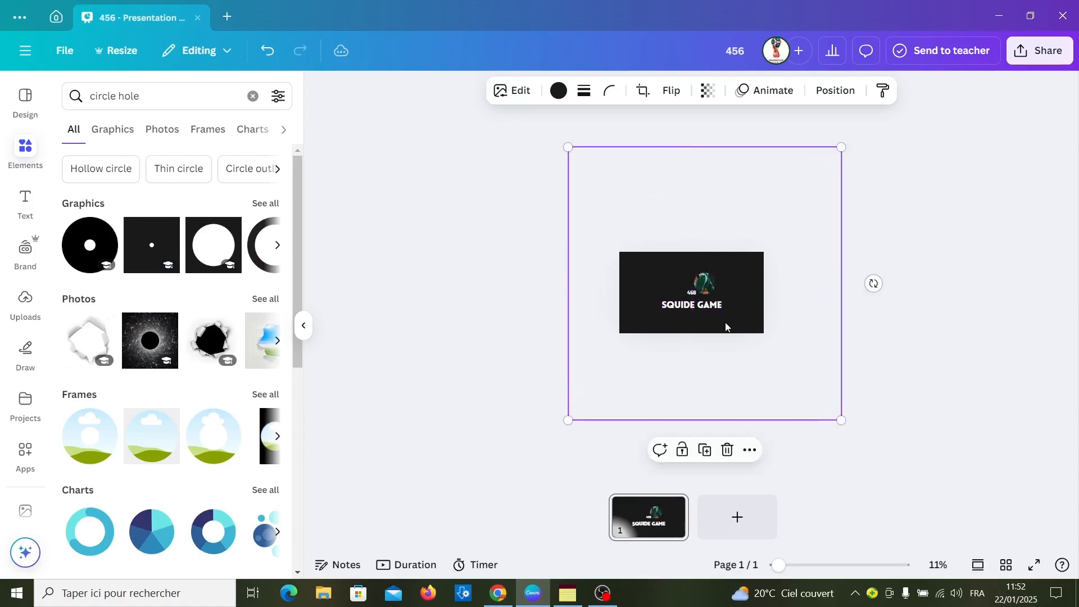
pyautogui.moveTo(726, 327); pyautogui.dragTo(715, 316)
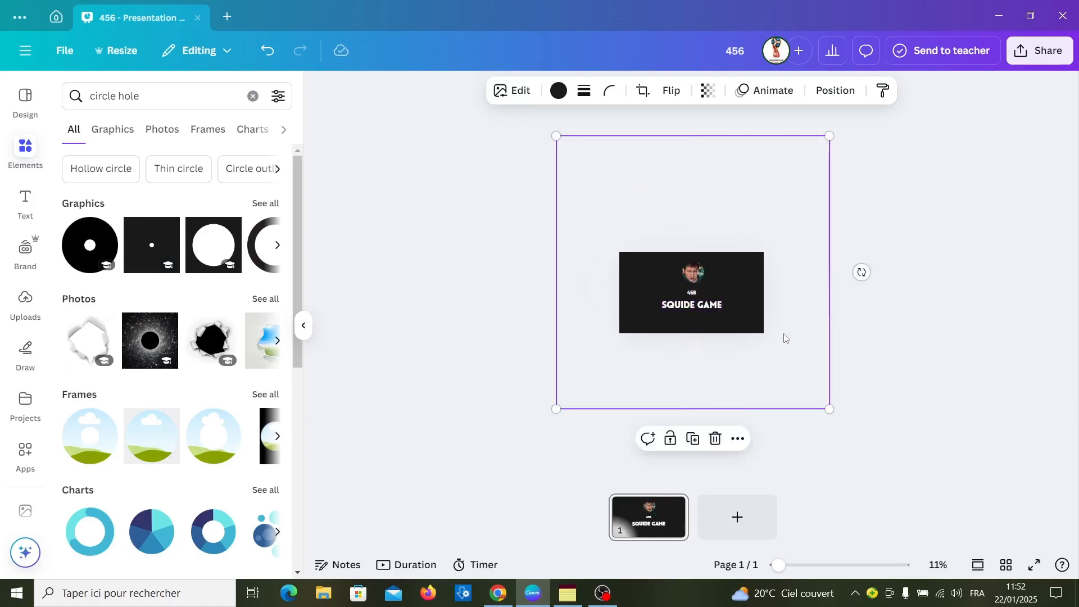
# Move the black cover's layer directly above the poster image, beneath the triangle, circle and square layers
pyautogui.click(836, 91)
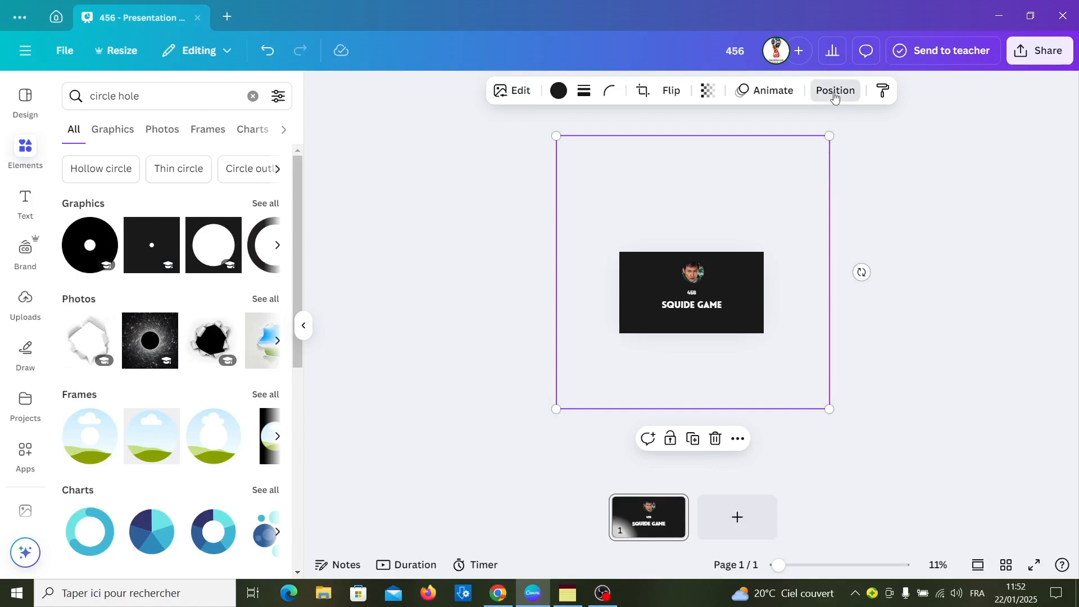
pyautogui.click(248, 126)
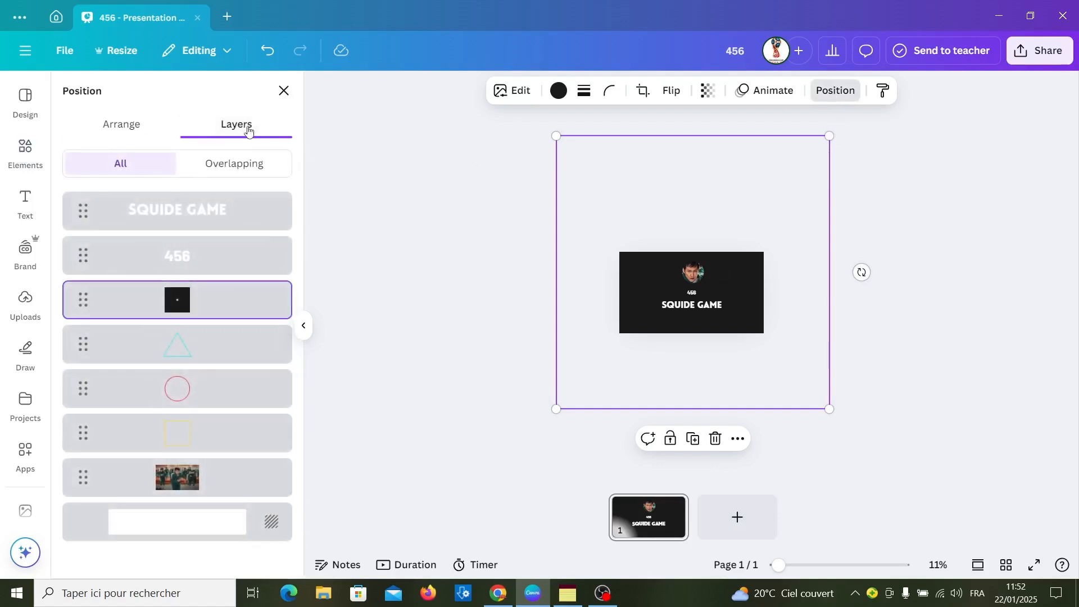
pyautogui.moveTo(194, 307); pyautogui.dragTo(205, 456)
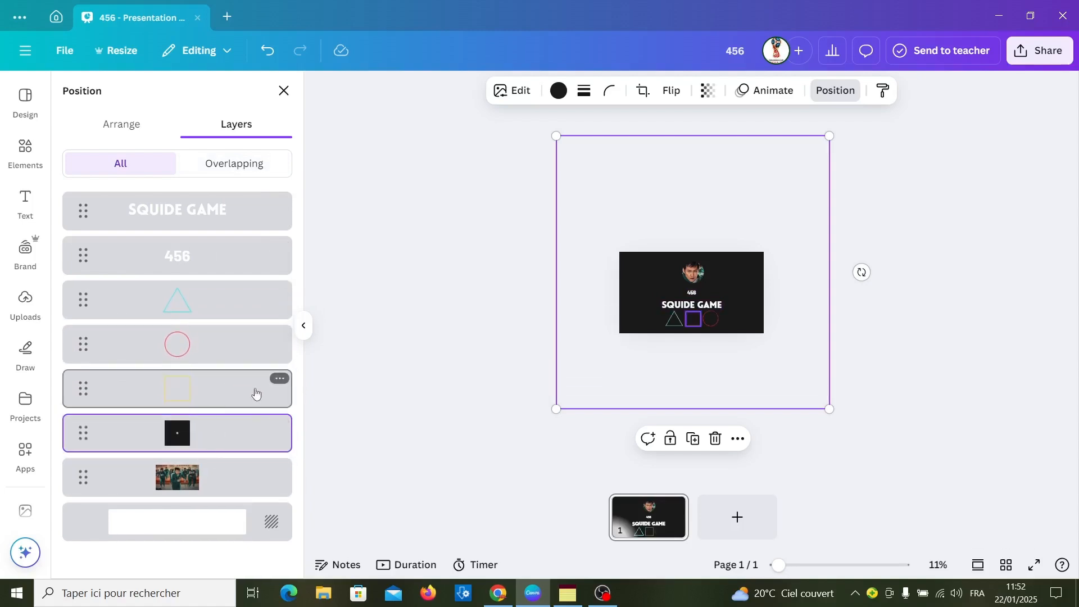
pyautogui.click(800, 567)
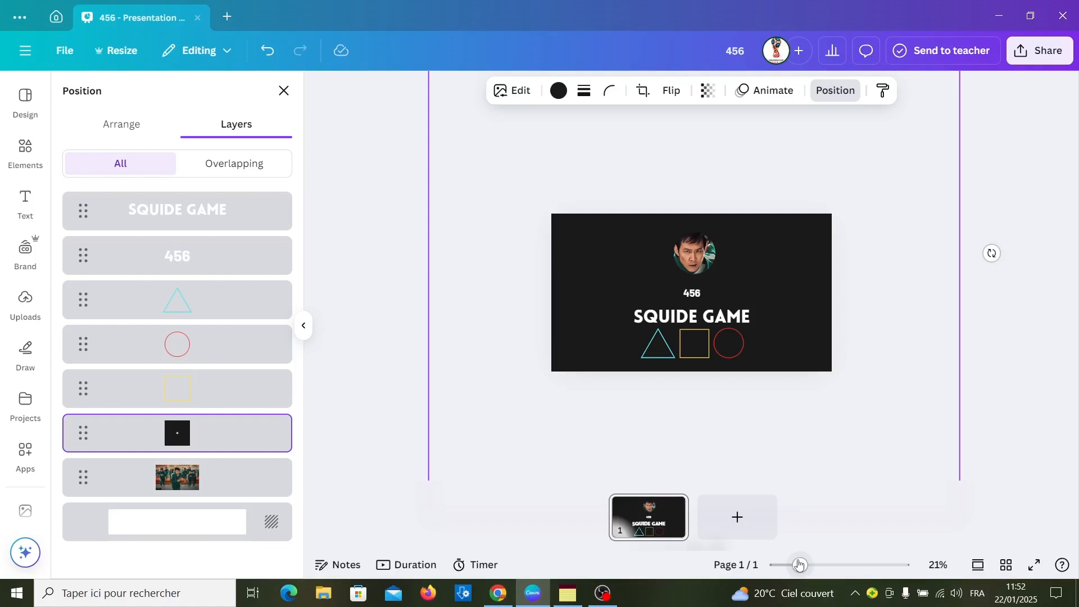
pyautogui.click(822, 567)
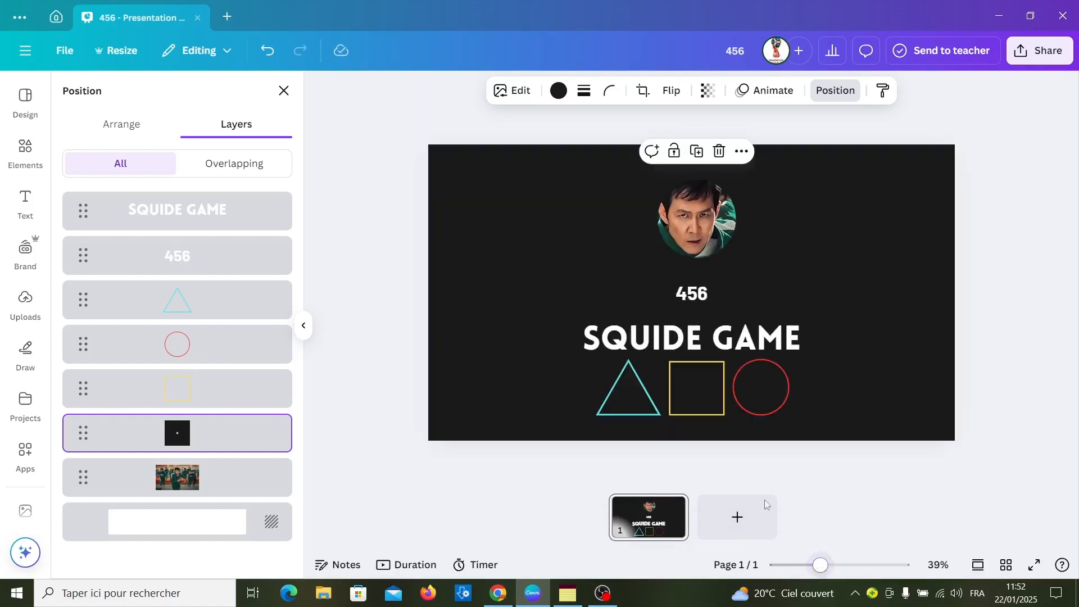
# Move the 456 text up just below the round hole and recentre the hole on the man's face
pyautogui.moveTo(692, 297); pyautogui.dragTo(703, 277)
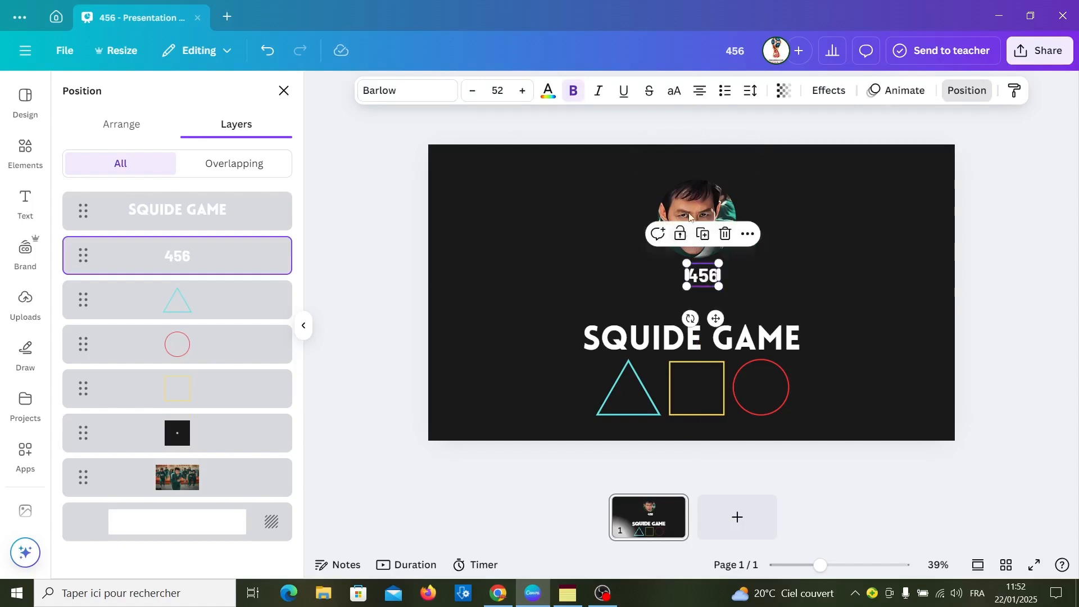
pyautogui.click(842, 245)
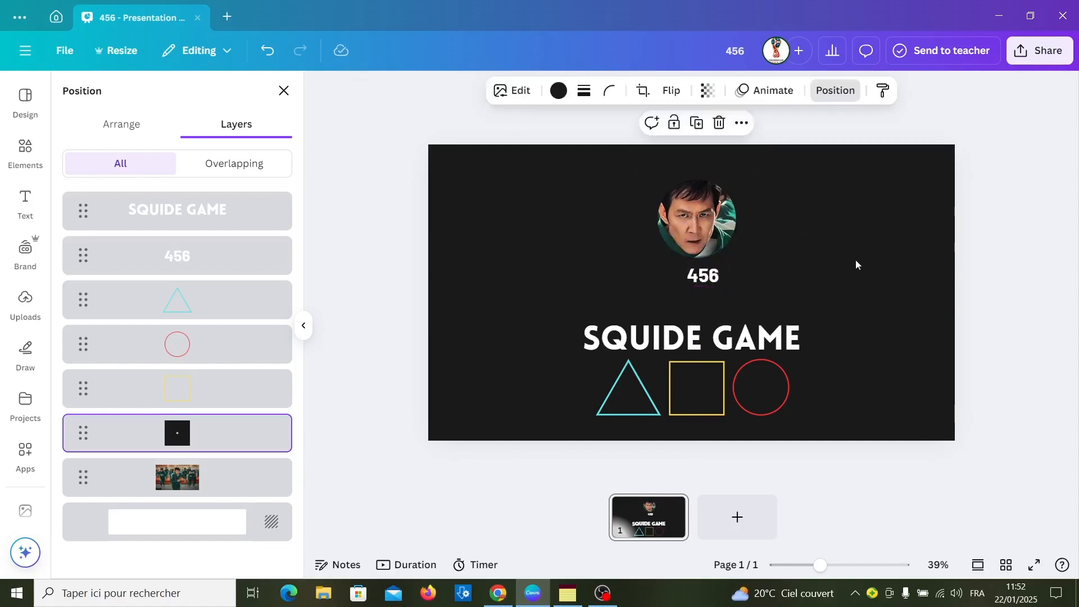
pyautogui.moveTo(856, 261); pyautogui.dragTo(843, 278)
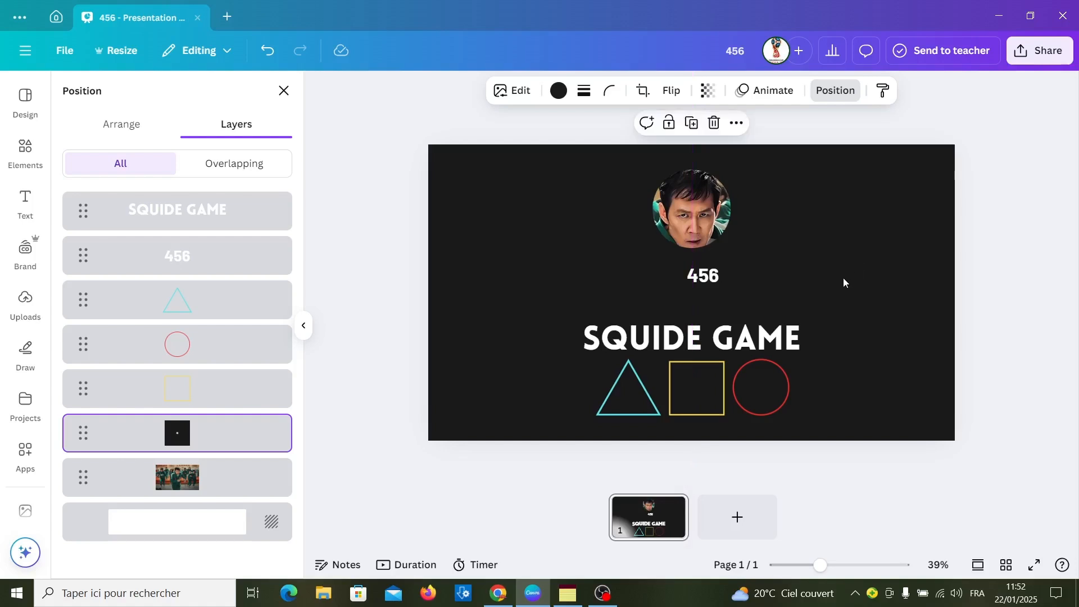
# Enlarge the black cover again and reposition it so the bigger hole frames the man's face above the 456 text
pyautogui.click(778, 567)
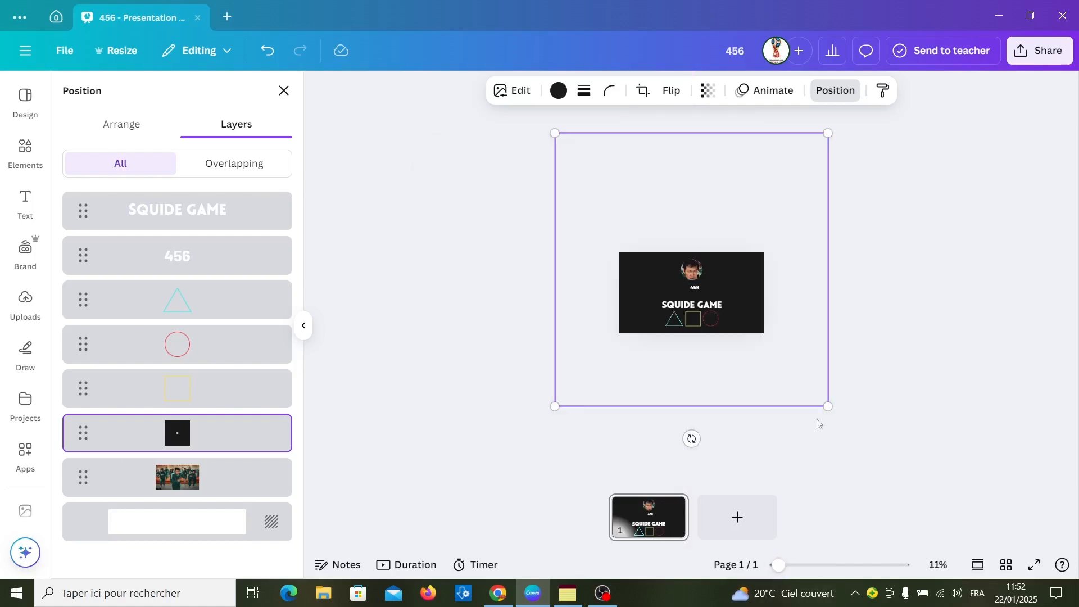
pyautogui.moveTo(836, 409); pyautogui.dragTo(939, 495)
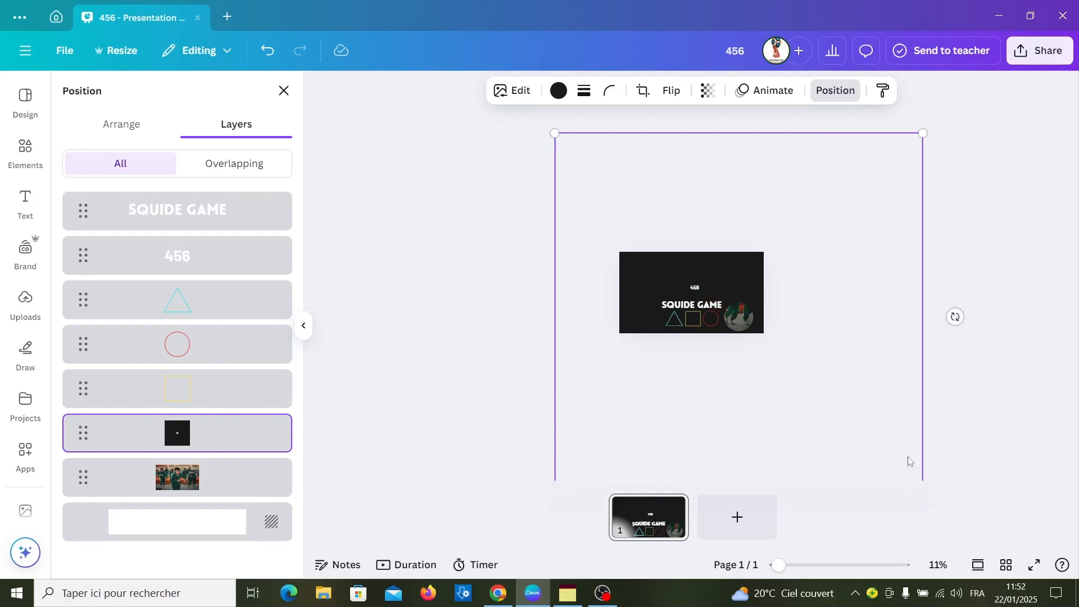
pyautogui.moveTo(838, 428); pyautogui.dragTo(788, 386)
# Duplicate the finished page as page 2
pyautogui.moveTo(778, 565); pyautogui.dragTo(810, 565)
pyautogui.rightClick(675, 247)
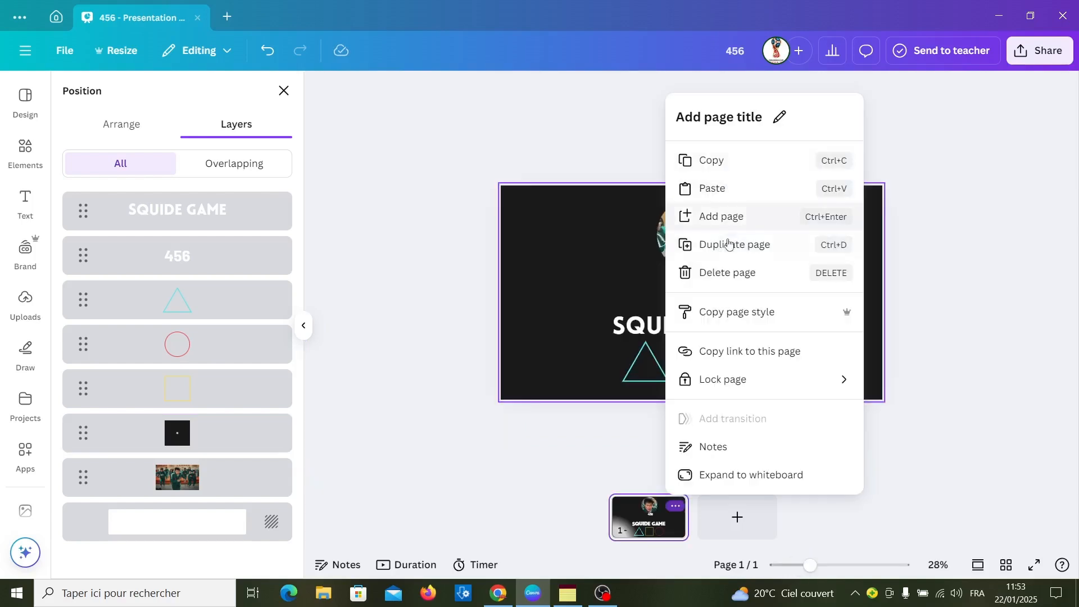
pyautogui.click(730, 244)
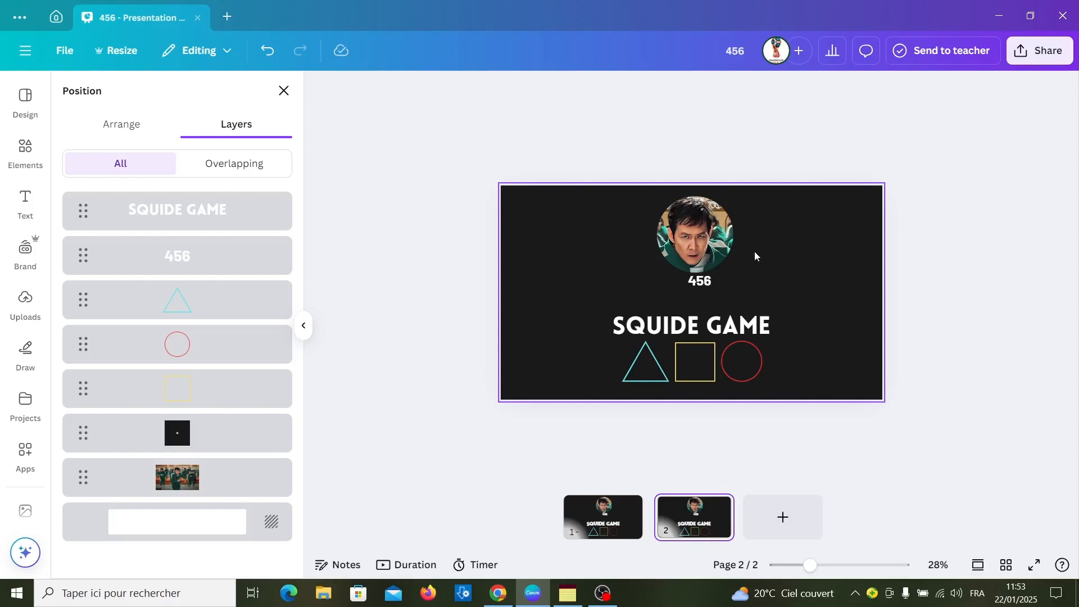
# On page 2, move the black cover's hole over the runner at the poster's upper right and shrink the cover to frame him
pyautogui.click(845, 313)
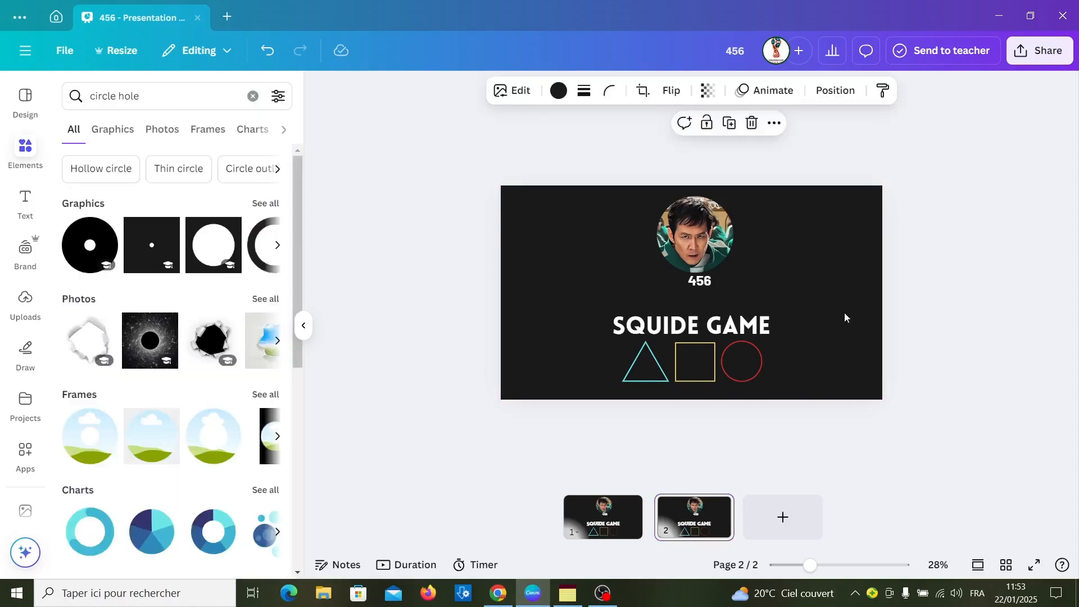
pyautogui.moveTo(801, 257); pyautogui.dragTo(901, 226)
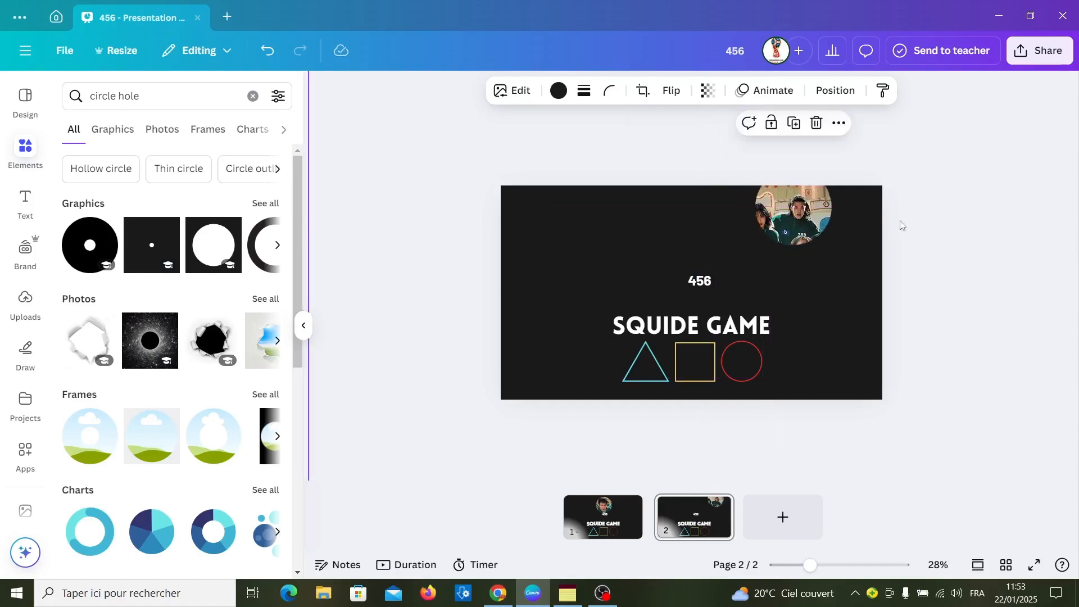
pyautogui.click(788, 566)
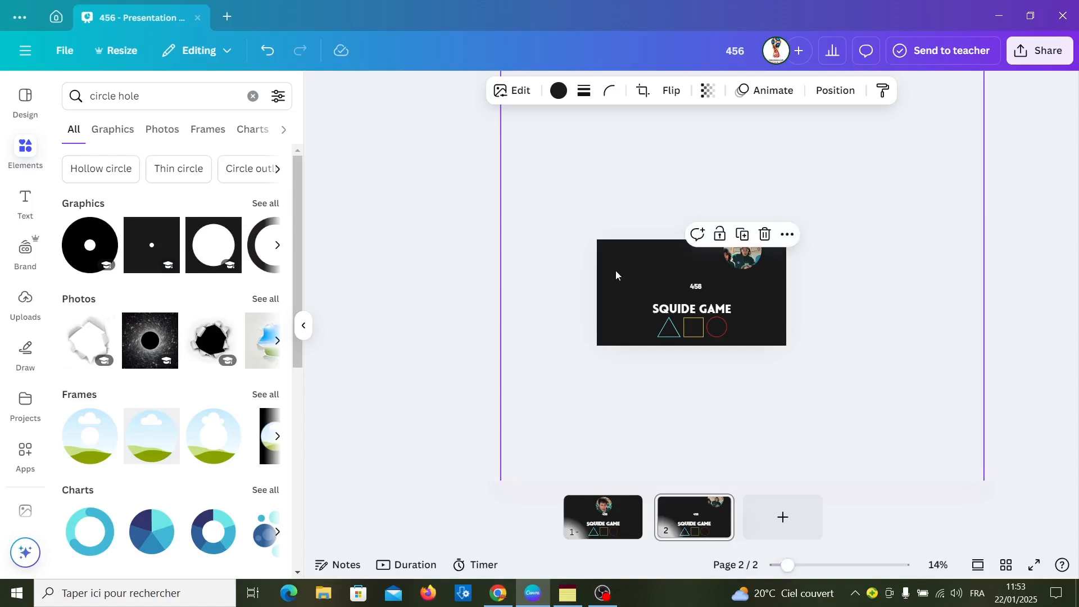
pyautogui.click(778, 566)
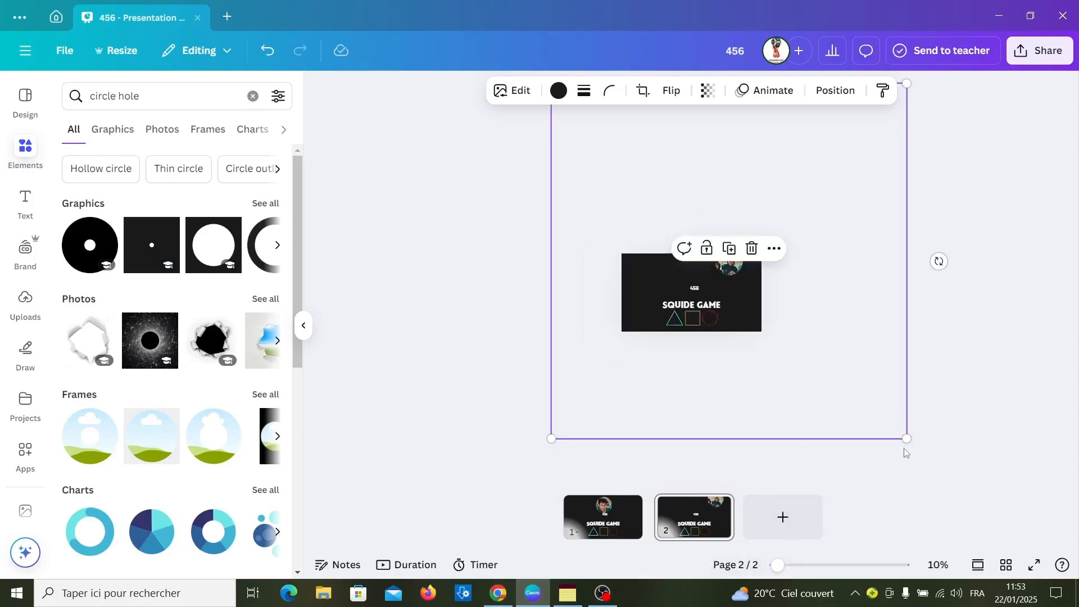
pyautogui.moveTo(908, 439); pyautogui.dragTo(838, 369)
pyautogui.moveTo(740, 288); pyautogui.dragTo(776, 319)
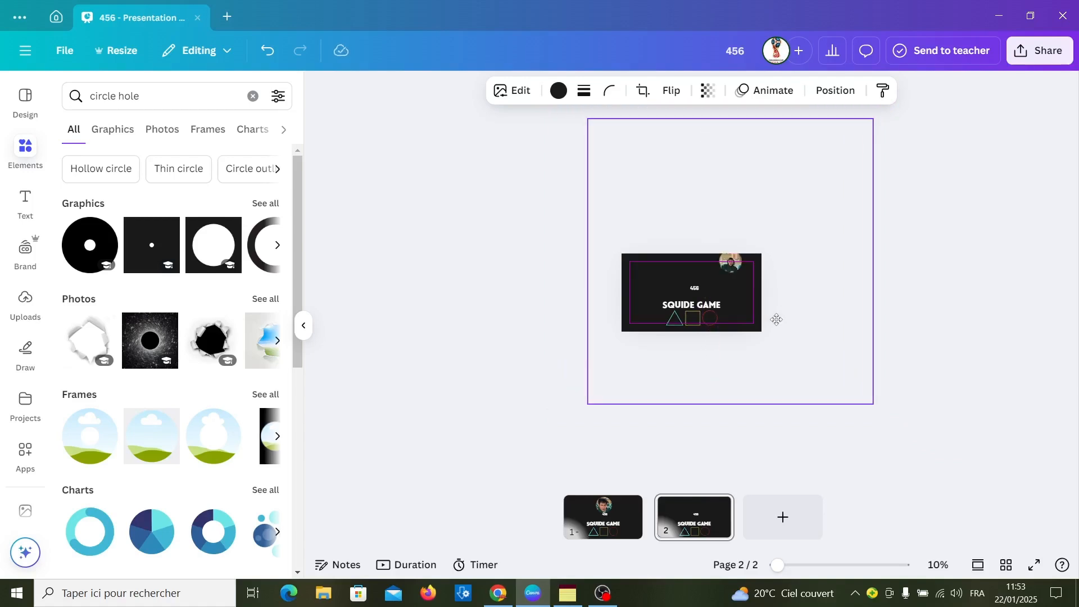
pyautogui.moveTo(585, 123); pyautogui.dragTo(610, 147)
pyautogui.moveTo(754, 309); pyautogui.dragTo(746, 268)
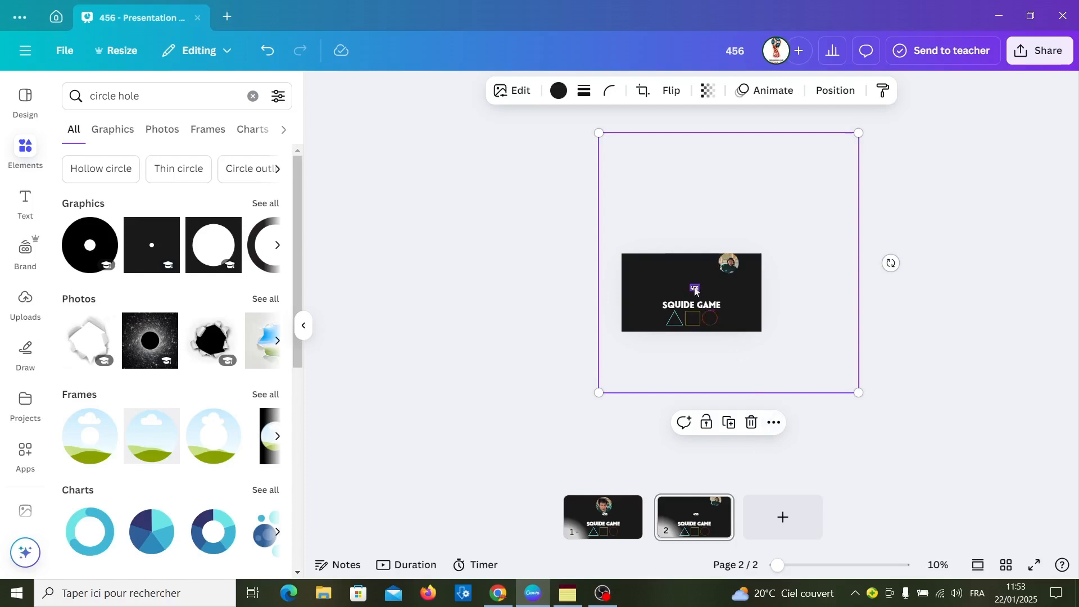
# Move the 456 text on page 2 below the runner's round picture and change it to 288
pyautogui.click(696, 289)
pyautogui.moveTo(695, 289); pyautogui.dragTo(730, 277)
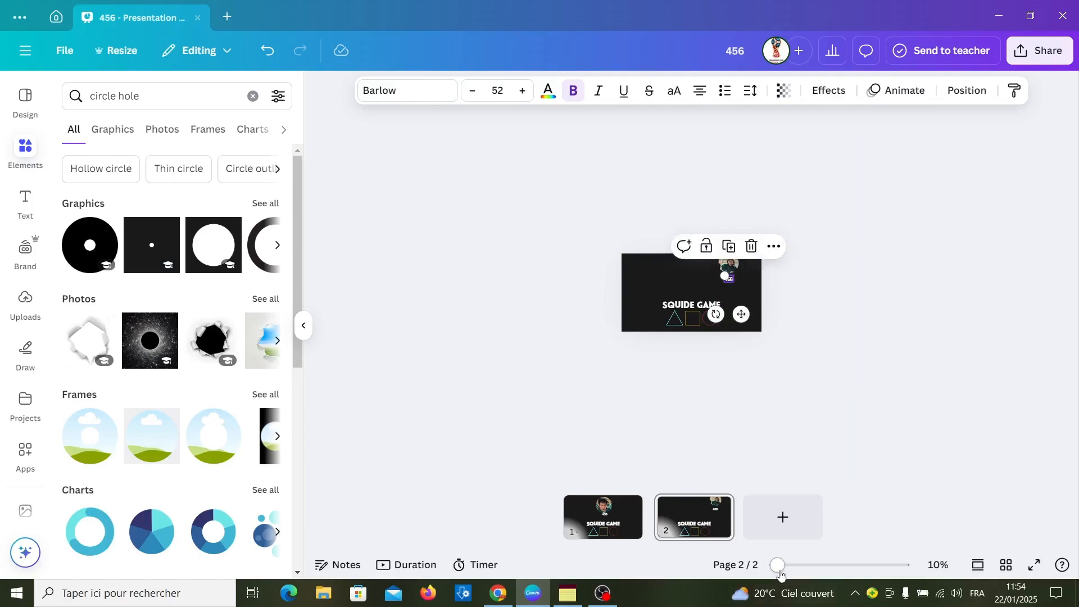
pyautogui.moveTo(778, 565); pyautogui.dragTo(811, 569)
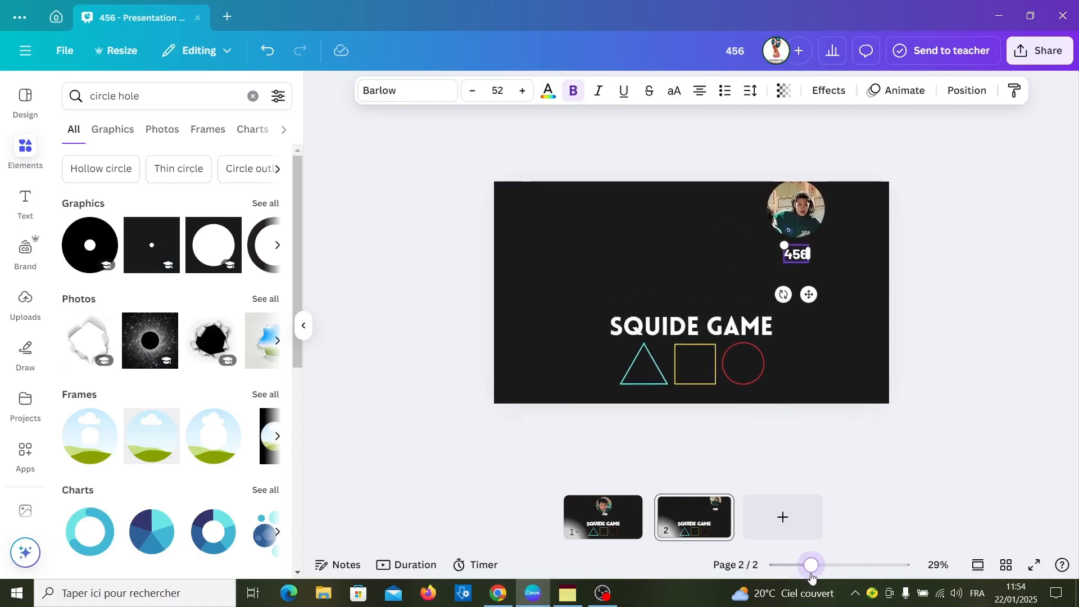
pyautogui.doubleClick(798, 248)
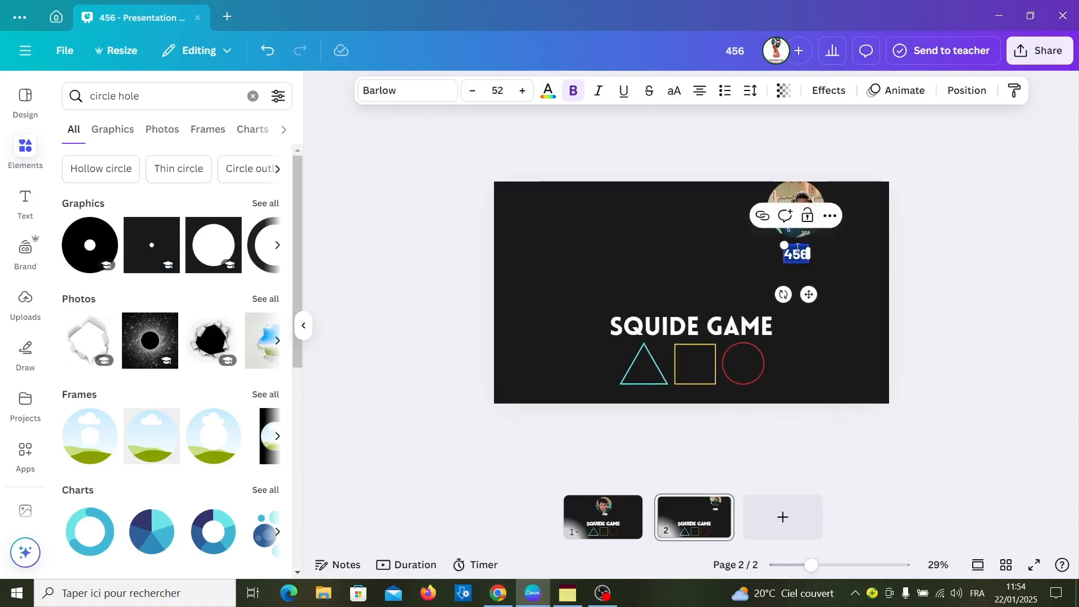
pyautogui.write('288')
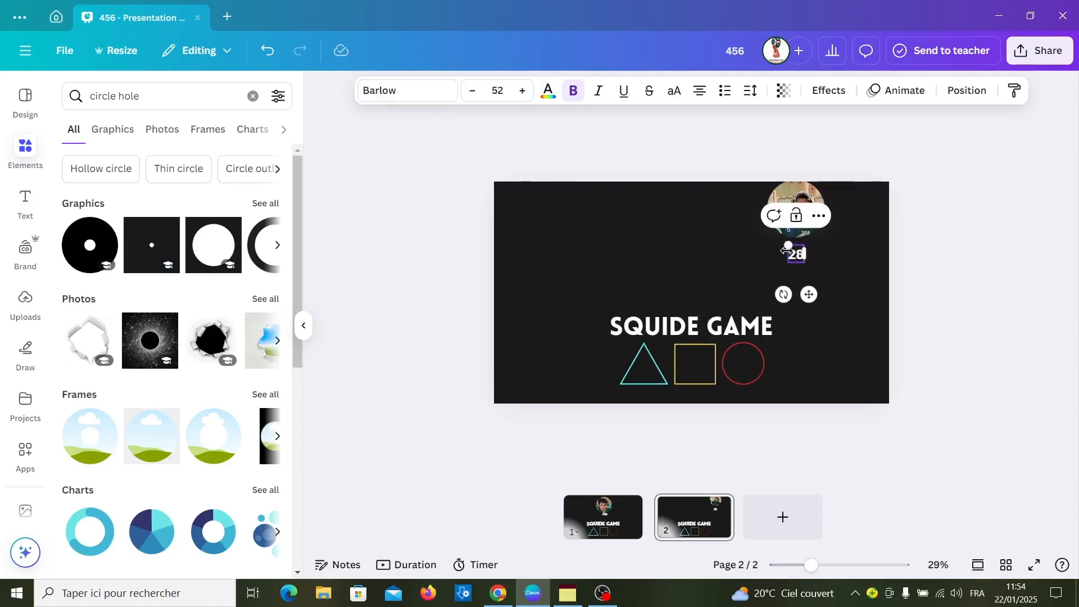
pyautogui.click(961, 398)
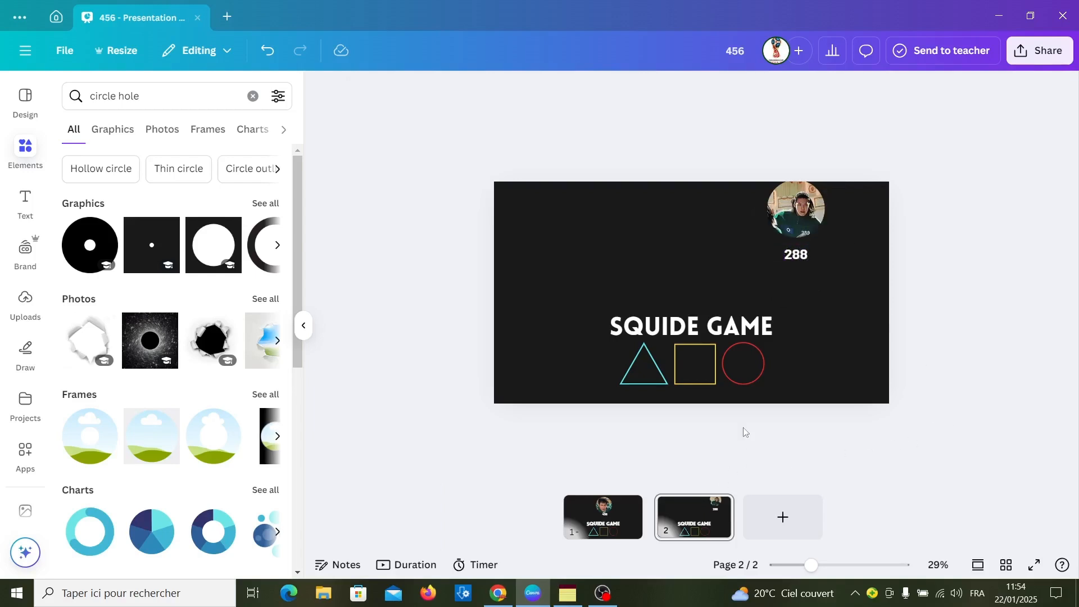
# Move the red circle onto the yellow square's spot and the turquoise triangle to the circle's former spot at the row's right end
pyautogui.moveTo(741, 369); pyautogui.dragTo(720, 379)
pyautogui.click(631, 372)
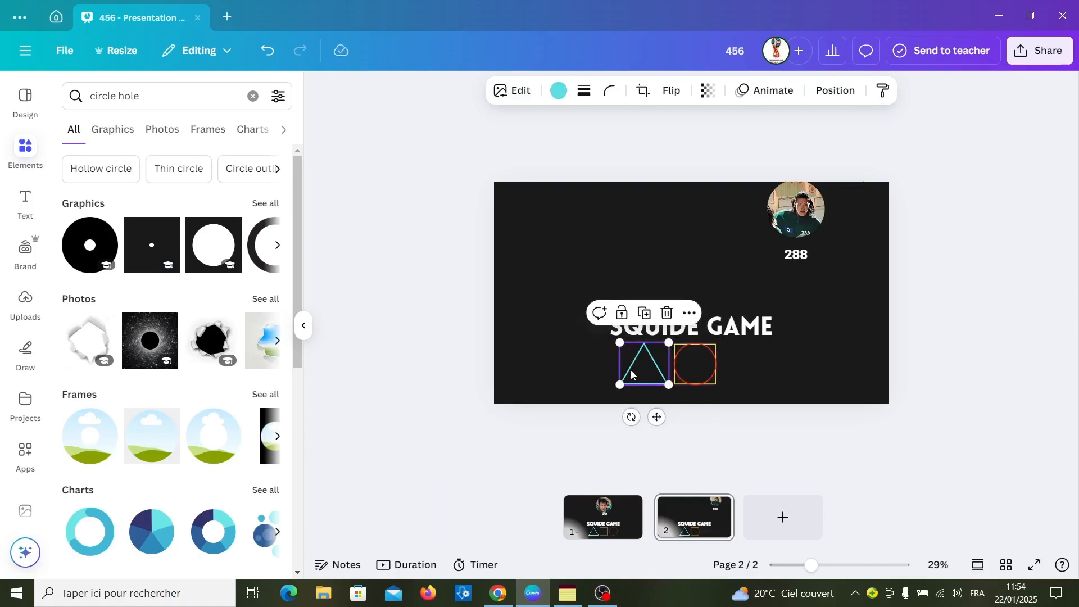
pyautogui.press('Right')
pyautogui.press('Right')
pyautogui.press('Right')
pyautogui.press('Right')
pyautogui.press('Right')
pyautogui.press('Right')
pyautogui.press('Right')
pyautogui.press('Right')
pyautogui.press('Right')
pyautogui.press('Right')
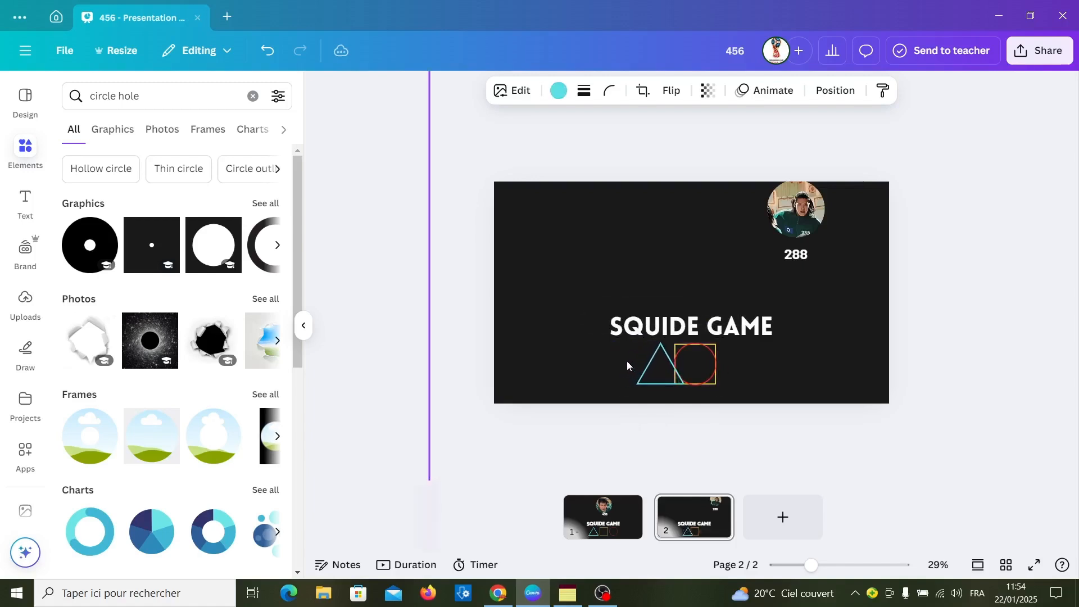
pyautogui.press('Right')
pyautogui.press('Right')
pyautogui.press('Right')
pyautogui.press('Right')
pyautogui.press('Right')
pyautogui.press('Right')
pyautogui.press('Right')
pyautogui.press('Right')
pyautogui.press('Right')
pyautogui.press('Right')
pyautogui.press('Right')
pyautogui.press('Right')
pyautogui.press('Right')
pyautogui.press('Right')
pyautogui.press('Right')
pyautogui.press('Right')
pyautogui.press('Right')
pyautogui.press('Right')
pyautogui.press('Right')
pyautogui.press('Right')
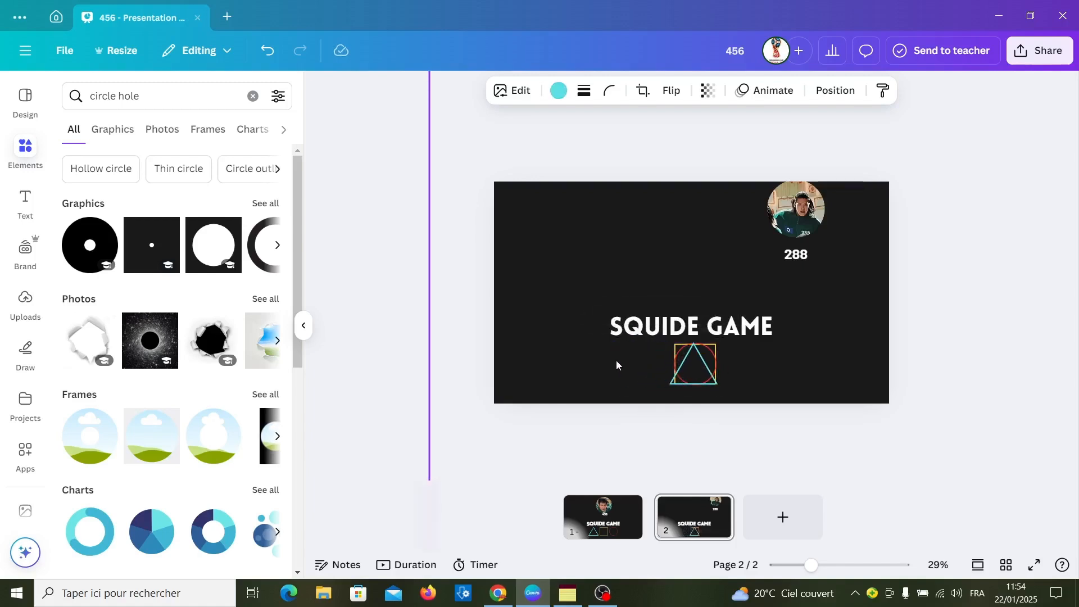
pyautogui.press('Right')
pyautogui.press('Right')
pyautogui.press('Right')
pyautogui.press('Right')
pyautogui.press('Right')
pyautogui.press('Right')
pyautogui.press('Right')
pyautogui.press('Right')
pyautogui.press('Right')
pyautogui.press('Right')
pyautogui.press('Right')
pyautogui.press('Right')
pyautogui.press('Right')
pyautogui.press('Right')
pyautogui.press('Right')
pyautogui.press('Right')
pyautogui.press('Right')
pyautogui.press('Right')
pyautogui.press('Right')
pyautogui.press('Right')
# Select the yellow square under the circle on page 2 and move it to the left end of the shape row
pyautogui.click(835, 90)
pyautogui.click(207, 393)
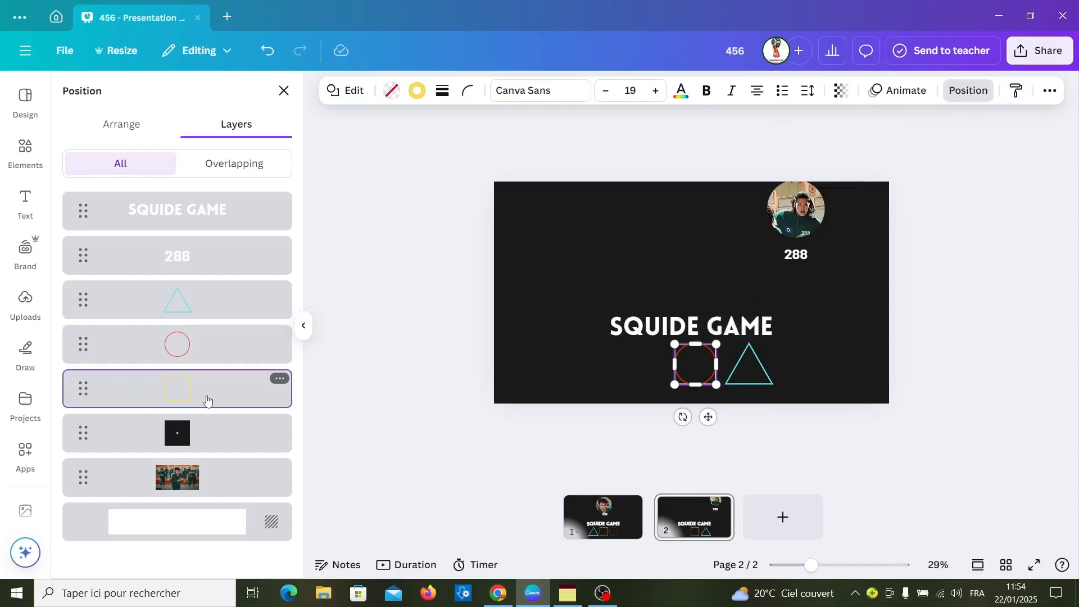
pyautogui.click(697, 362)
pyautogui.click(693, 388)
pyautogui.click(280, 404)
pyautogui.press('Left')
pyautogui.press('Left')
pyautogui.press('Left')
pyautogui.press('Left')
pyautogui.press('Left')
pyautogui.press('Left')
pyautogui.press('Left')
pyautogui.press('Left')
pyautogui.press('Left')
pyautogui.press('Left')
pyautogui.press('Left')
pyautogui.press('Left')
pyautogui.press('Left')
pyautogui.press('Left')
pyautogui.press('Left')
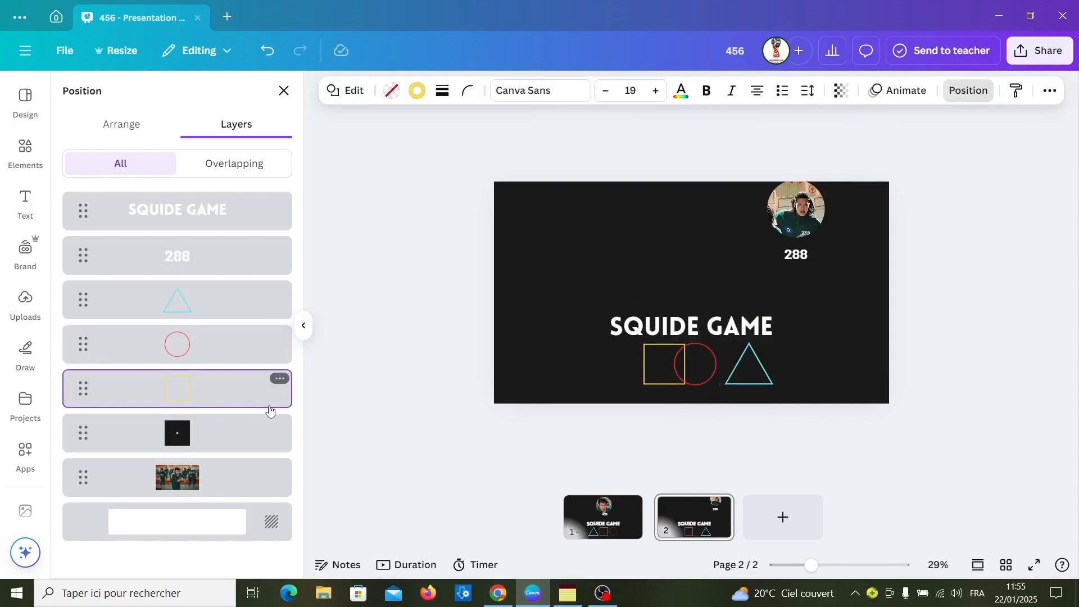
pyautogui.press('Left')
pyautogui.press('Left')
pyautogui.press('Left')
pyautogui.press('Left')
pyautogui.press('Left')
pyautogui.press('Left')
pyautogui.press('Left')
pyautogui.press('Left')
pyautogui.press('Left')
pyautogui.press('Left')
pyautogui.press('Left')
pyautogui.press('Left')
pyautogui.press('Left')
pyautogui.press('Left')
pyautogui.press('Left')
# Nudge the turquoise triangle on page 2 slightly right and up
pyautogui.click(756, 376)
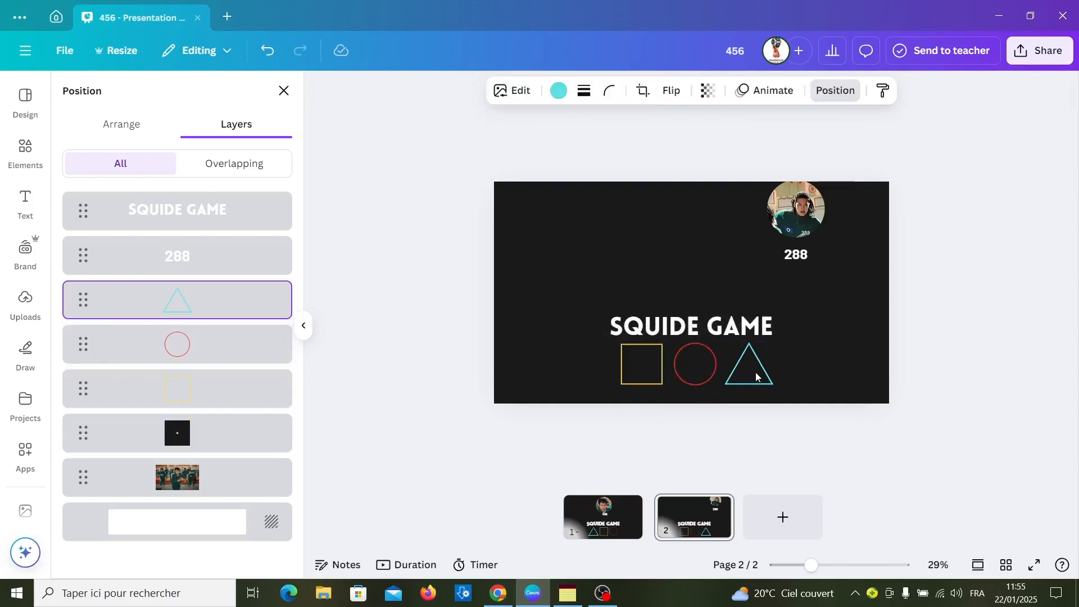
pyautogui.press('Right')
pyautogui.press('Up')
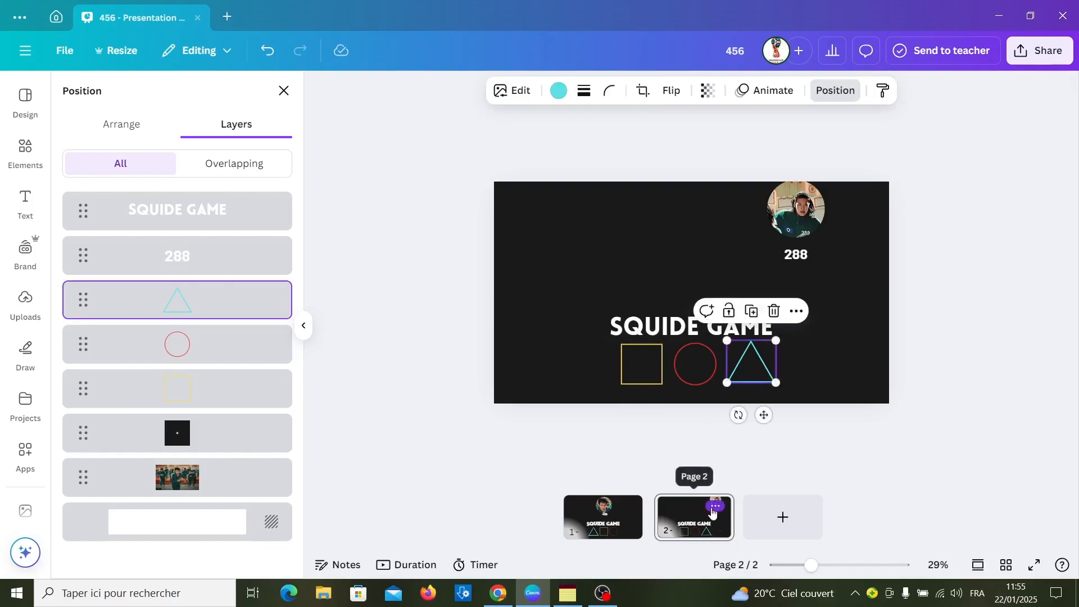
# Duplicate page 2 as page 3 and move the black cover's hole over the player at the poster's upper left
pyautogui.click(714, 507)
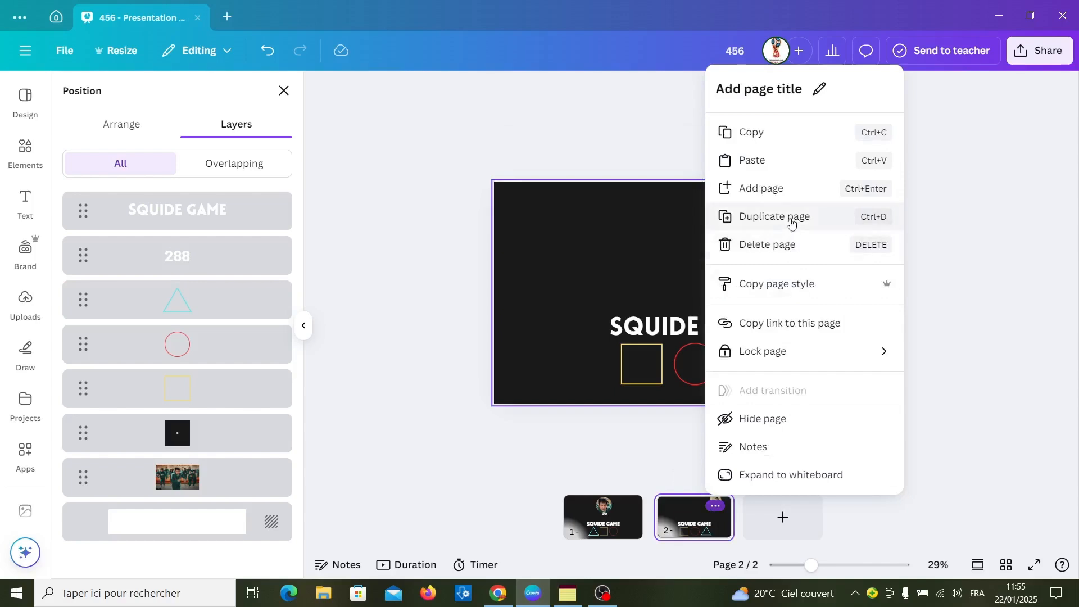
pyautogui.click(791, 219)
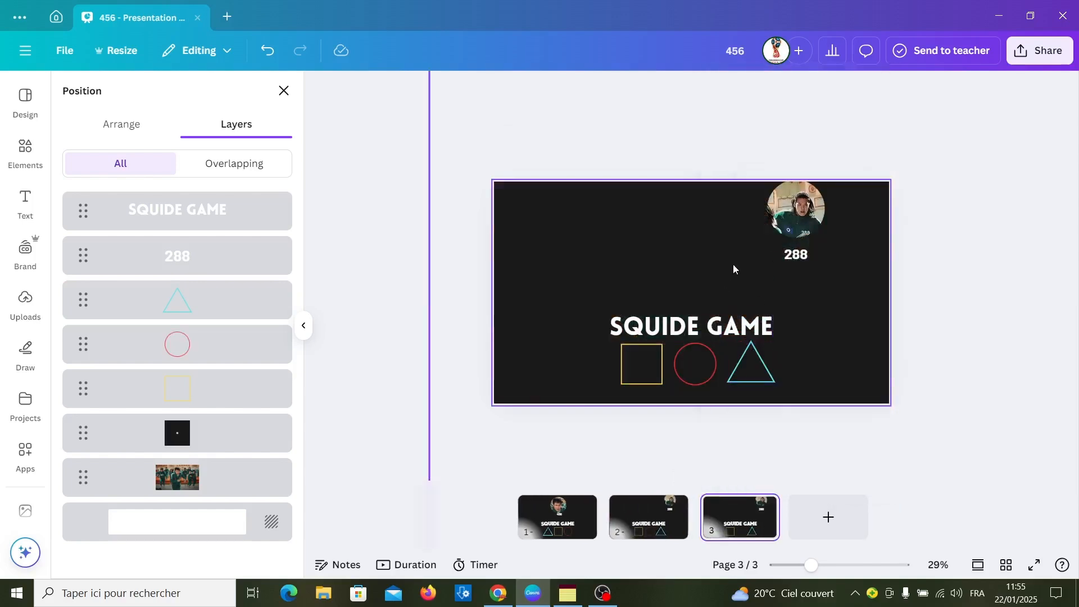
pyautogui.click(743, 238)
pyautogui.moveTo(747, 228); pyautogui.dragTo(500, 244)
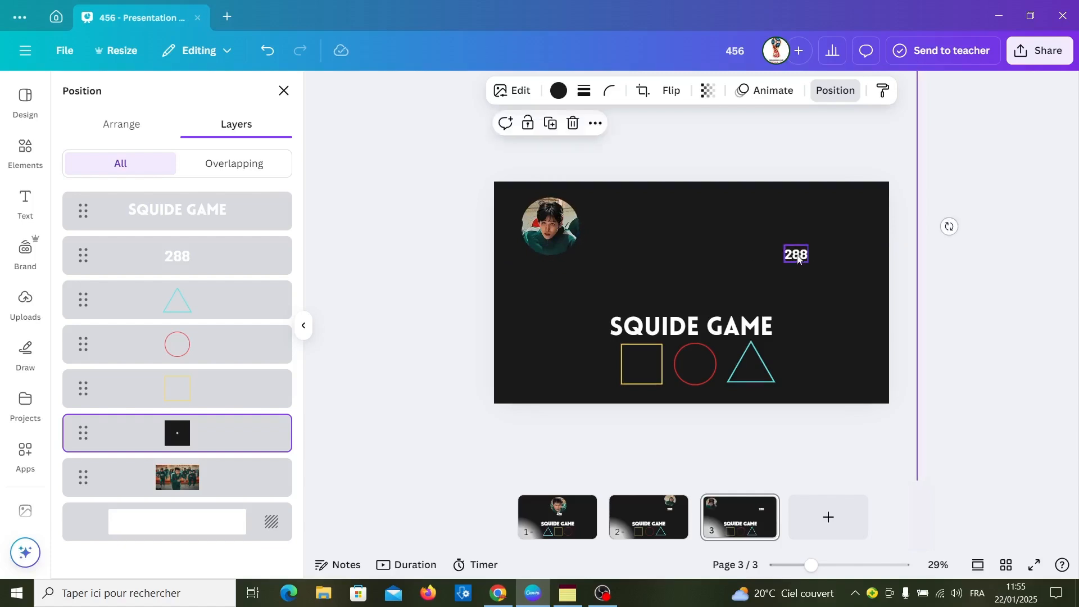
# Move the 288 text on page 3 below the player's round picture and change it to 333
pyautogui.moveTo(798, 258); pyautogui.dragTo(551, 275)
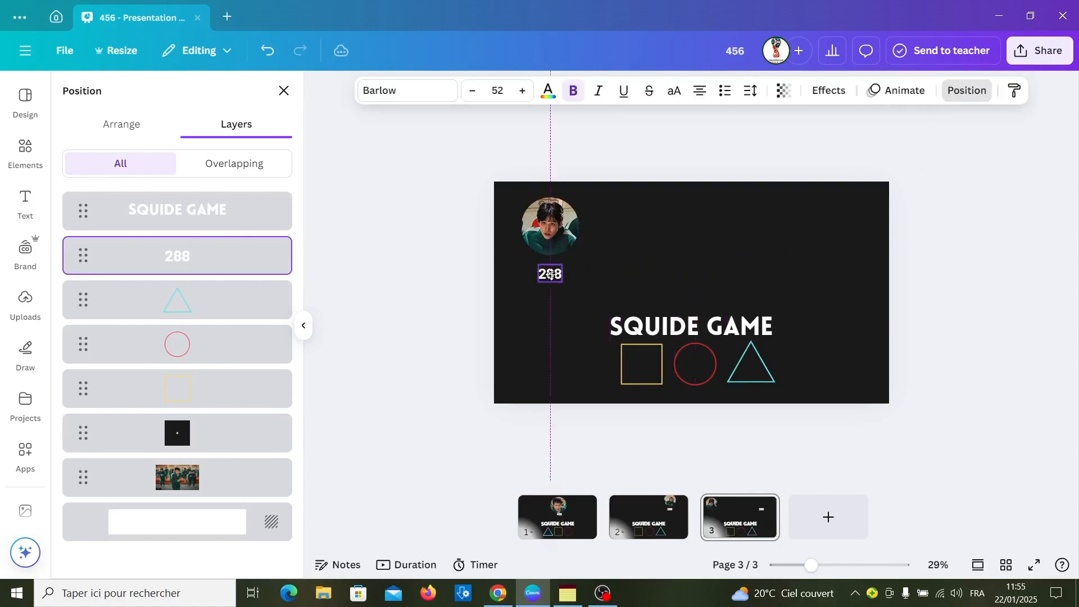
pyautogui.moveTo(551, 274); pyautogui.dragTo(551, 274)
pyautogui.doubleClick(551, 275)
pyautogui.write('333')
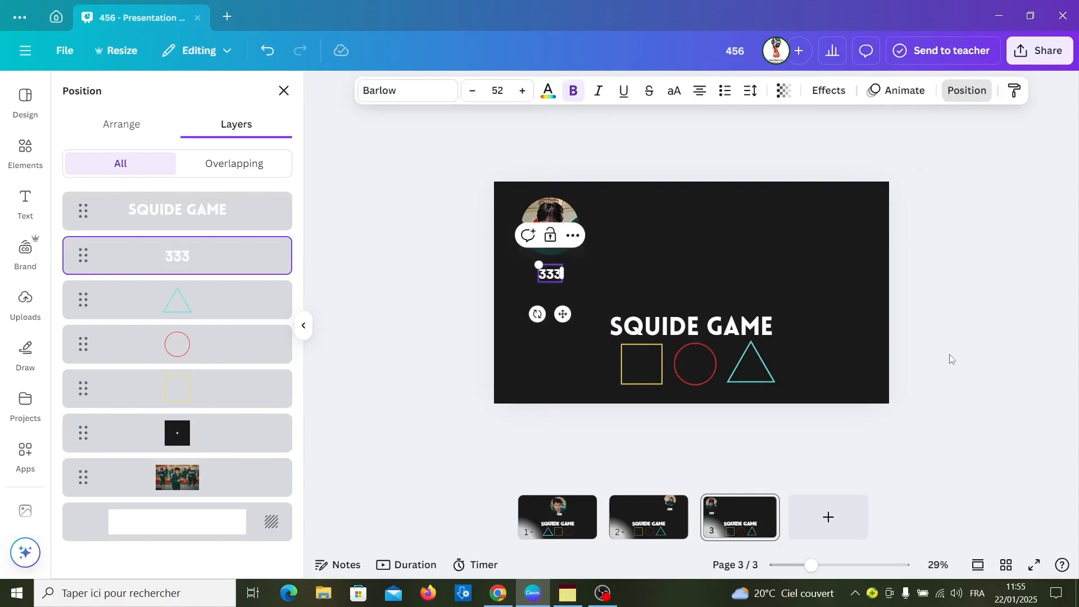
pyautogui.click(950, 359)
# Move the SQUIDE GAME title and the row of shapes on page 3 slightly higher
pyautogui.click(740, 335)
pyautogui.moveTo(704, 329); pyautogui.dragTo(699, 302)
pyautogui.moveTo(776, 391); pyautogui.dragTo(679, 353)
# Rearrange the shapes on page 3 into the order red circle, turquoise triangle, yellow square
pyautogui.click(752, 366)
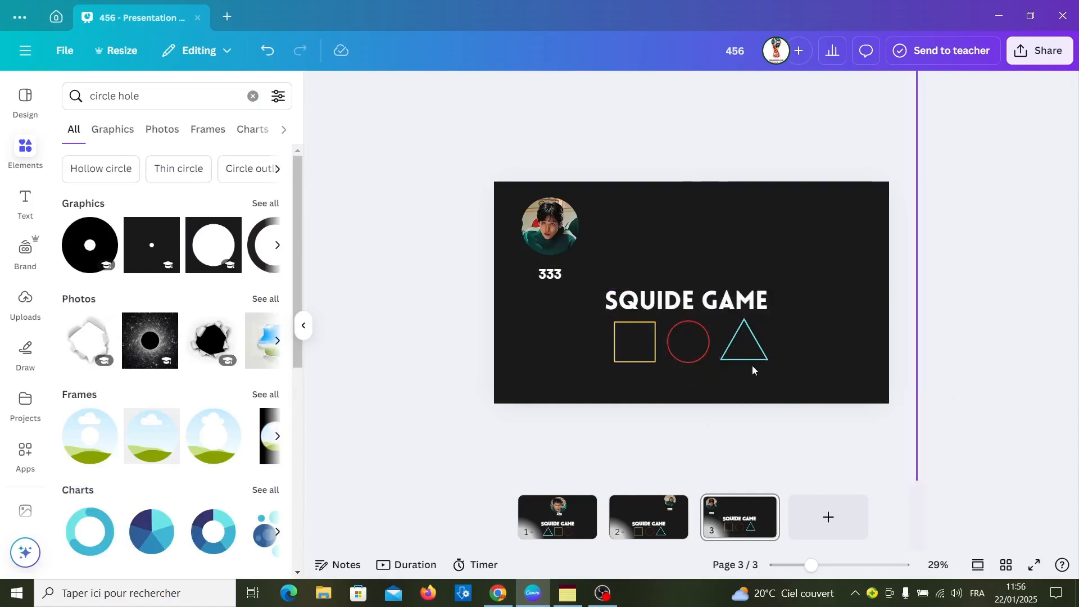
pyautogui.click(757, 350)
pyautogui.moveTo(761, 338); pyautogui.dragTo(691, 351)
# Duplicate page 3 as page 4 and move the black cover's hole over the player with glasses at the poster's right side
pyautogui.click(762, 508)
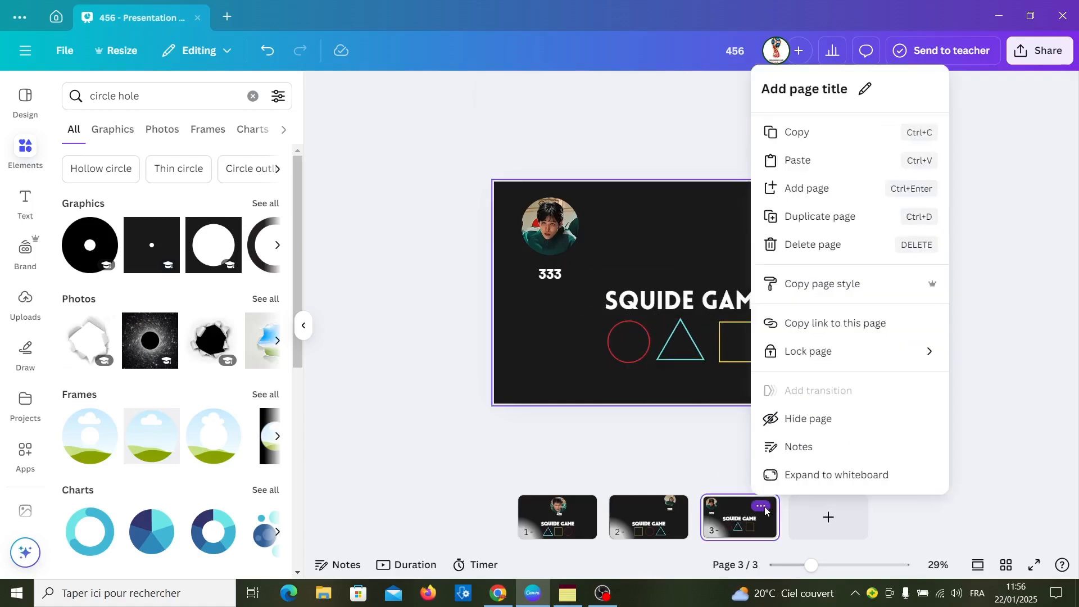
pyautogui.click(827, 217)
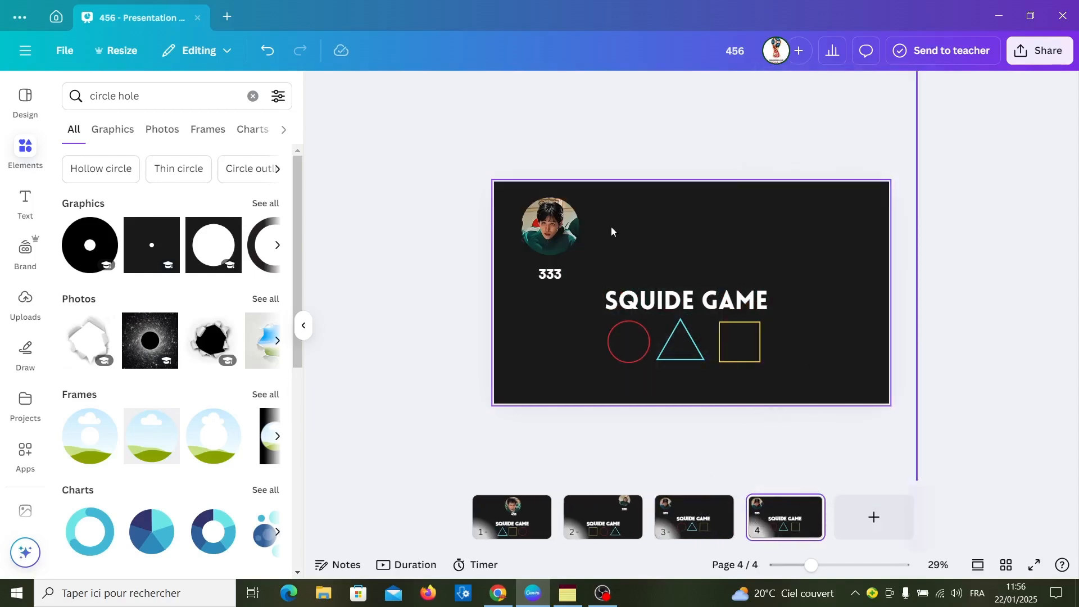
pyautogui.click(670, 220)
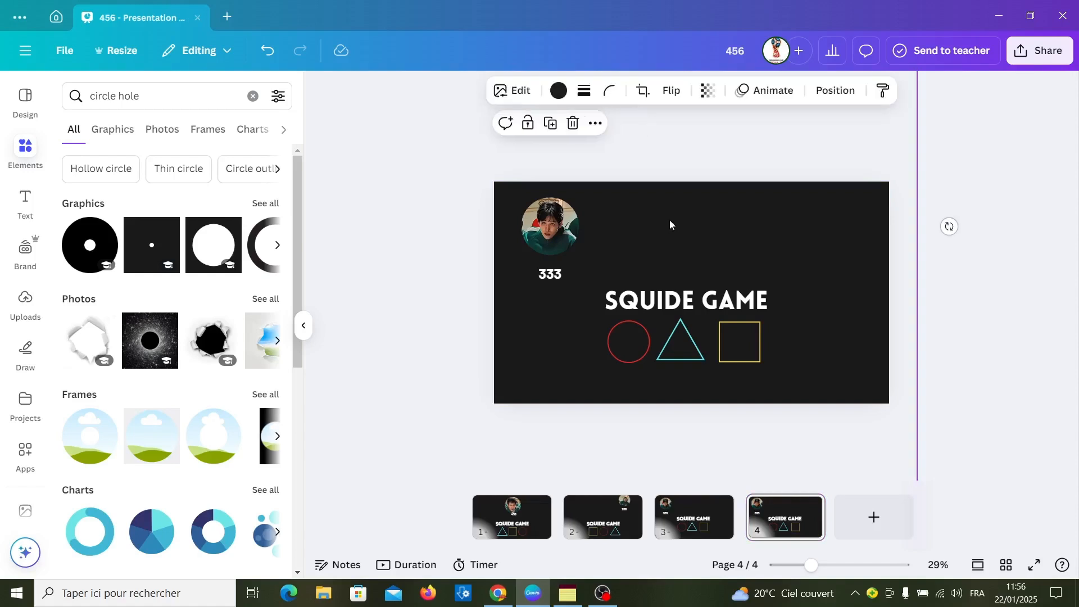
pyautogui.moveTo(618, 232); pyautogui.dragTo(907, 255)
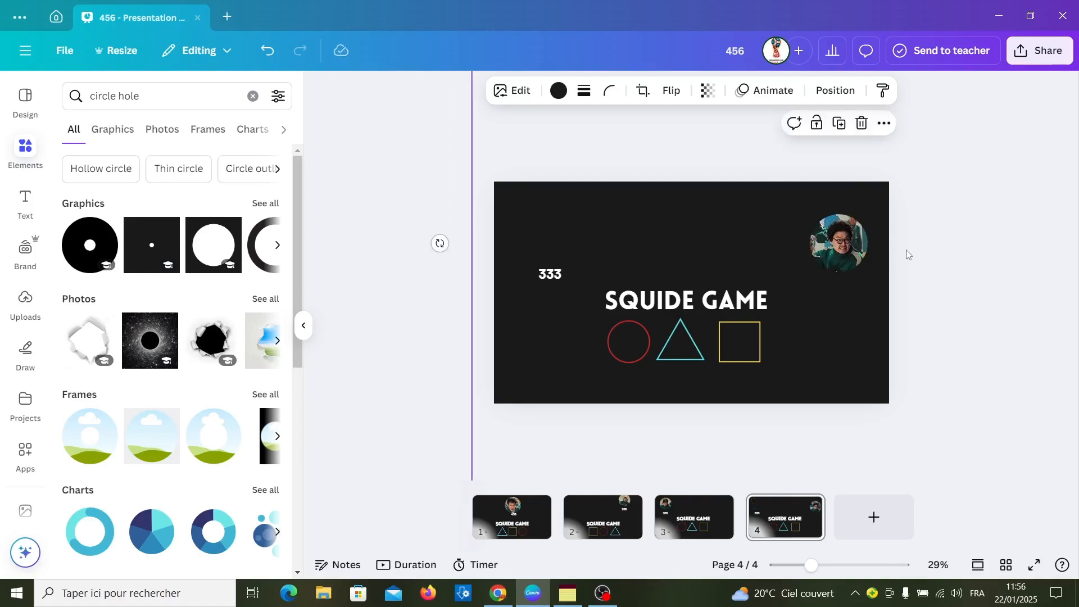
# Move the 333 text on page 4 below the round picture of the player with glasses and change it to 007
pyautogui.click(550, 275)
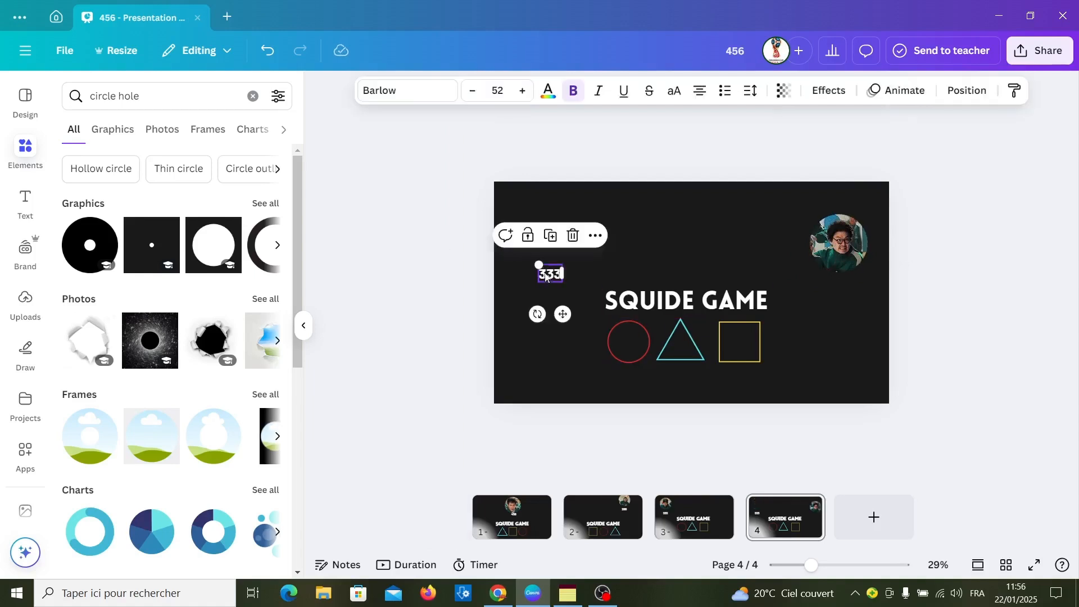
pyautogui.moveTo(545, 276); pyautogui.dragTo(841, 292)
pyautogui.doubleClick(841, 291)
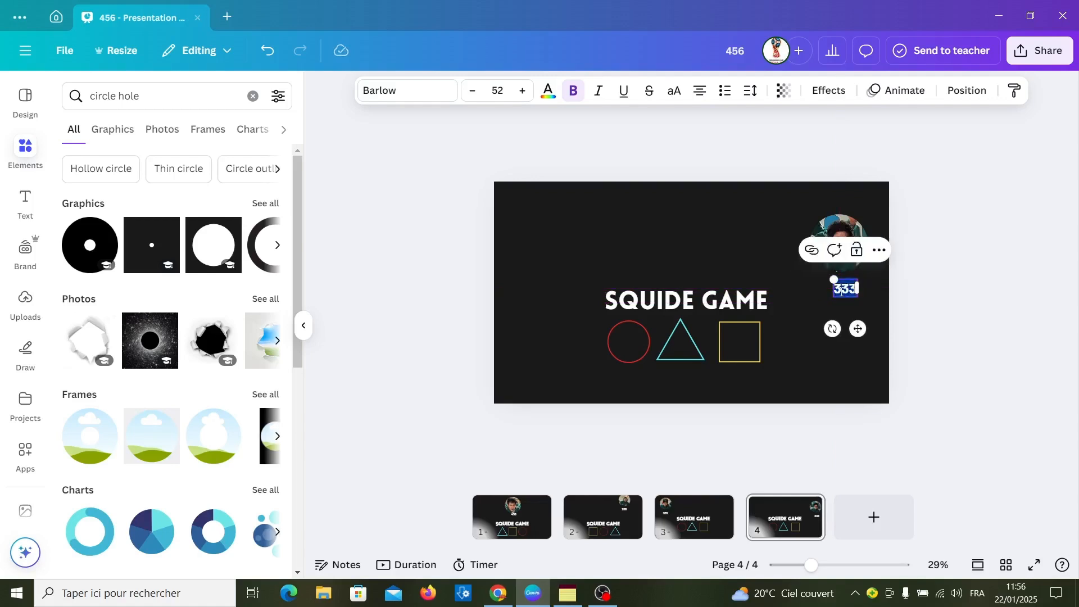
pyautogui.write('007')
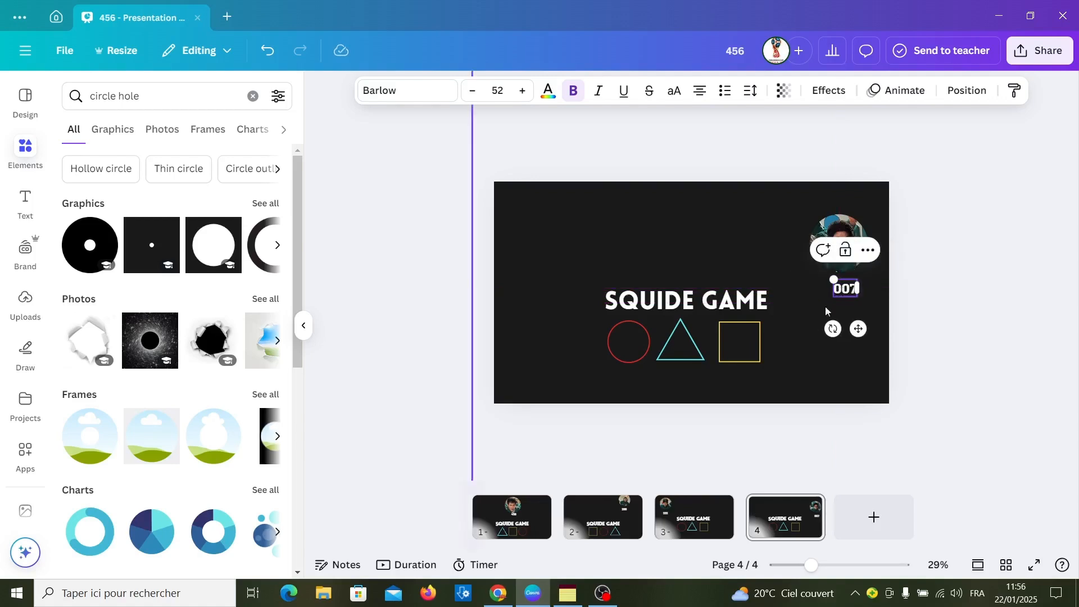
# Enlarge the title and the three shapes on page 4 together and place them left of the round picture
pyautogui.moveTo(585, 284); pyautogui.dragTo(743, 349)
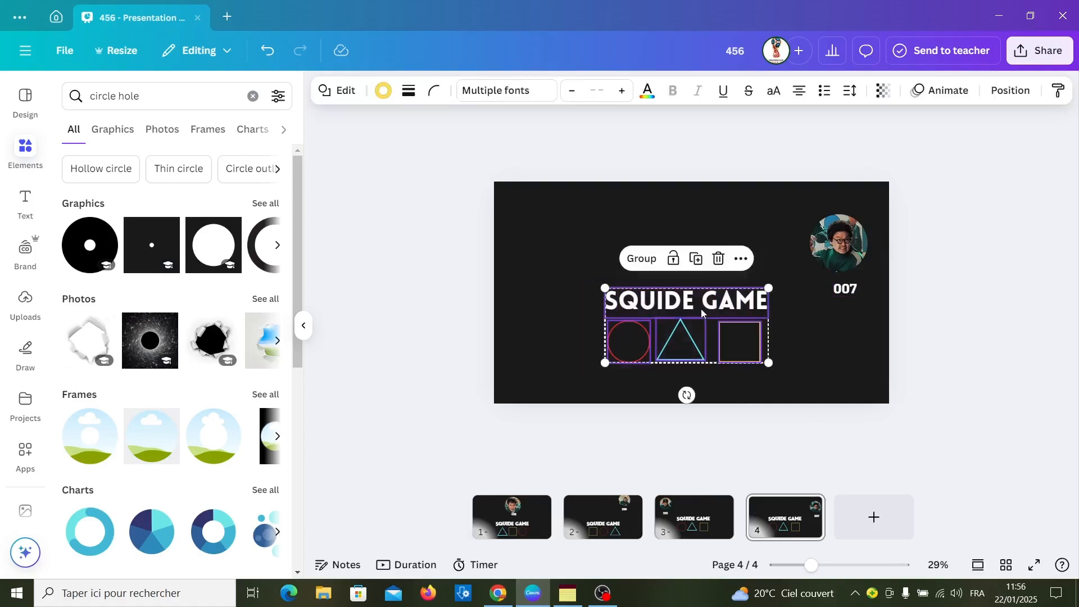
pyautogui.moveTo(701, 313); pyautogui.dragTo(781, 341)
pyautogui.moveTo(685, 249); pyautogui.dragTo(681, 259)
pyautogui.click(999, 369)
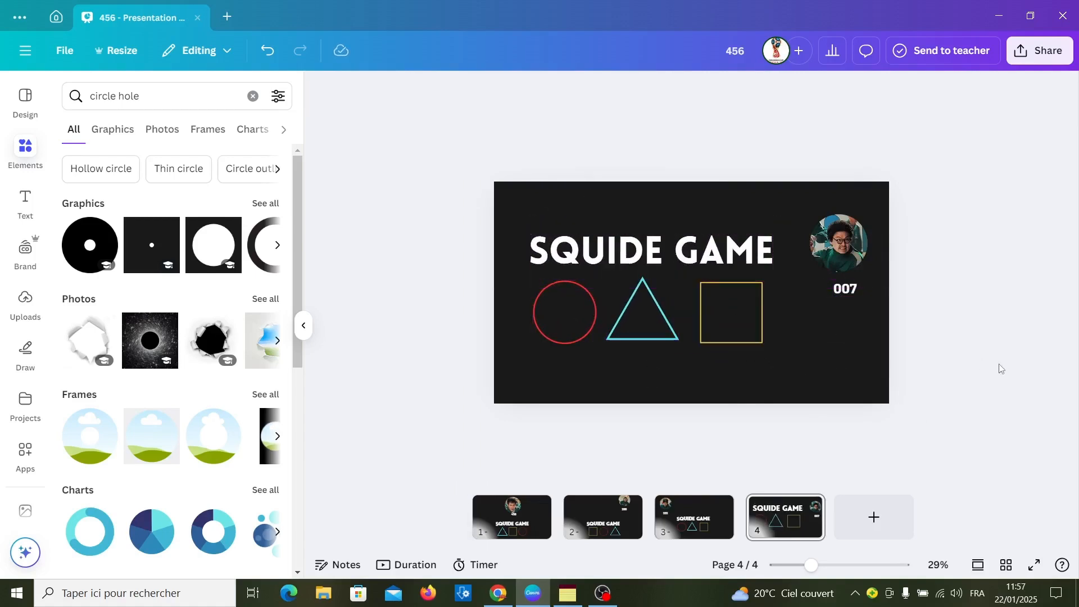
# Rearrange the enlarged shapes on page 4 into the order turquoise triangle, yellow square, red circle
pyautogui.click(734, 340)
pyautogui.moveTo(735, 340); pyautogui.dragTo(697, 341)
pyautogui.moveTo(565, 324); pyautogui.dragTo(733, 314)
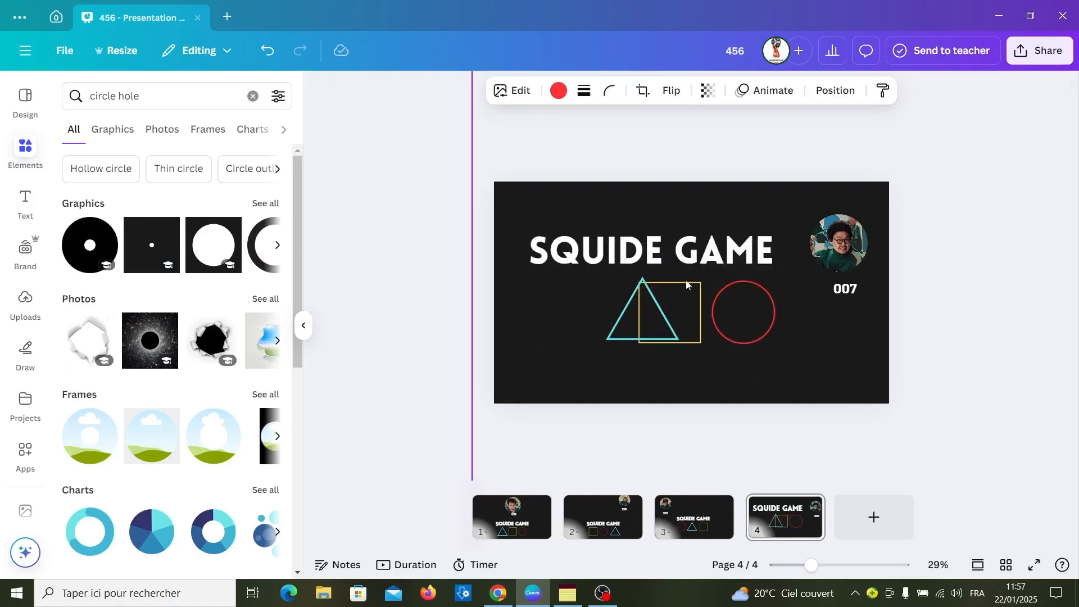
pyautogui.moveTo(668, 331); pyautogui.dragTo(632, 327)
# Set the transparency of the black cover on page 4 to 82
pyautogui.click(855, 388)
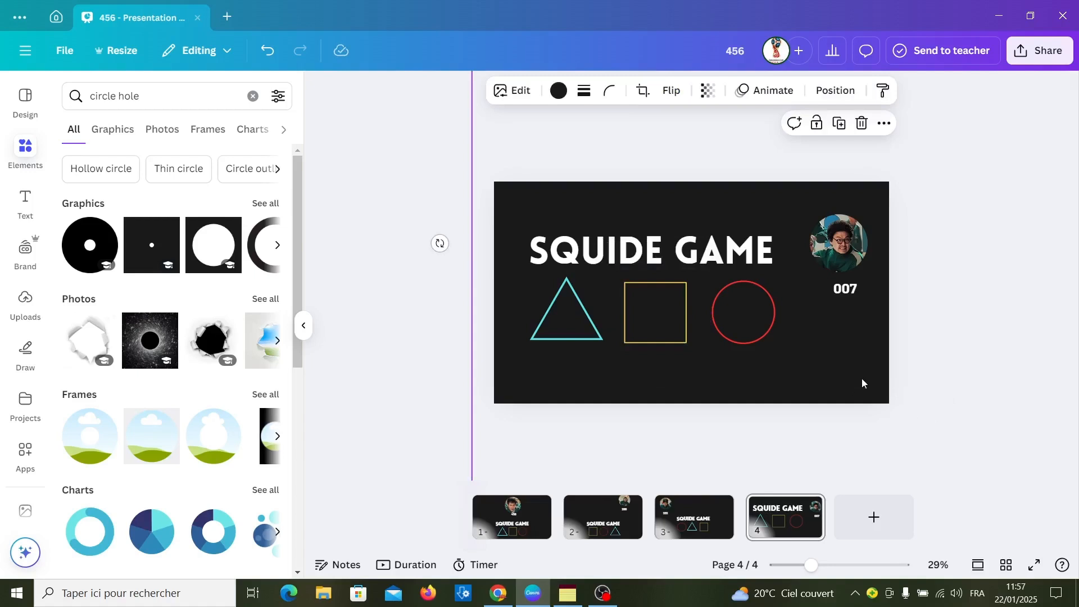
pyautogui.click(558, 91)
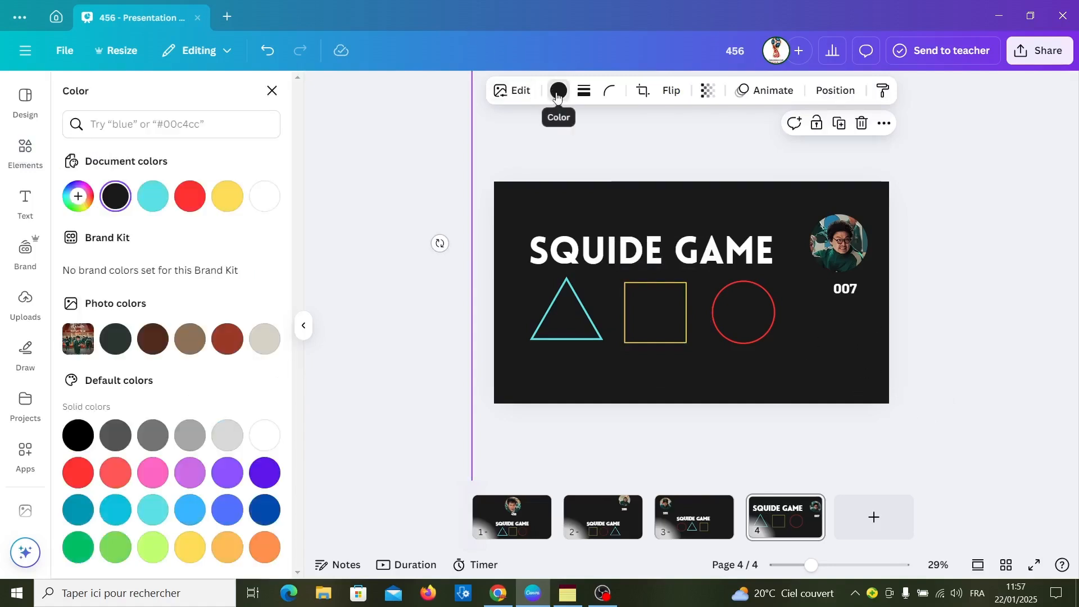
pyautogui.click(708, 90)
pyautogui.moveTo(746, 148); pyautogui.dragTo(731, 153)
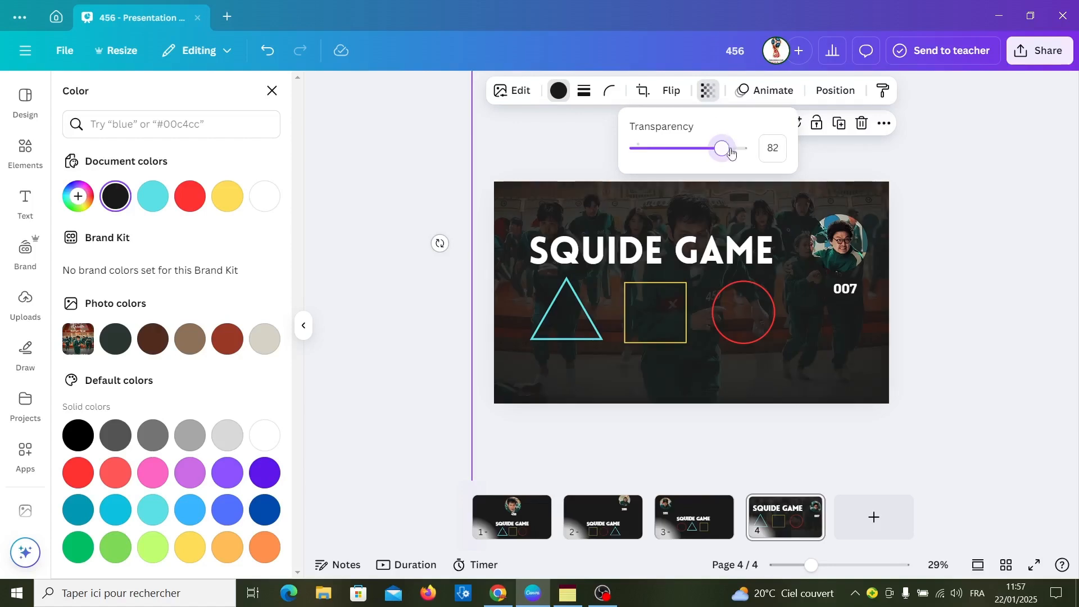
# Copy the style of page 4's semi-transparent cover onto the black covers of pages 3, 2 and 1
pyautogui.click(882, 90)
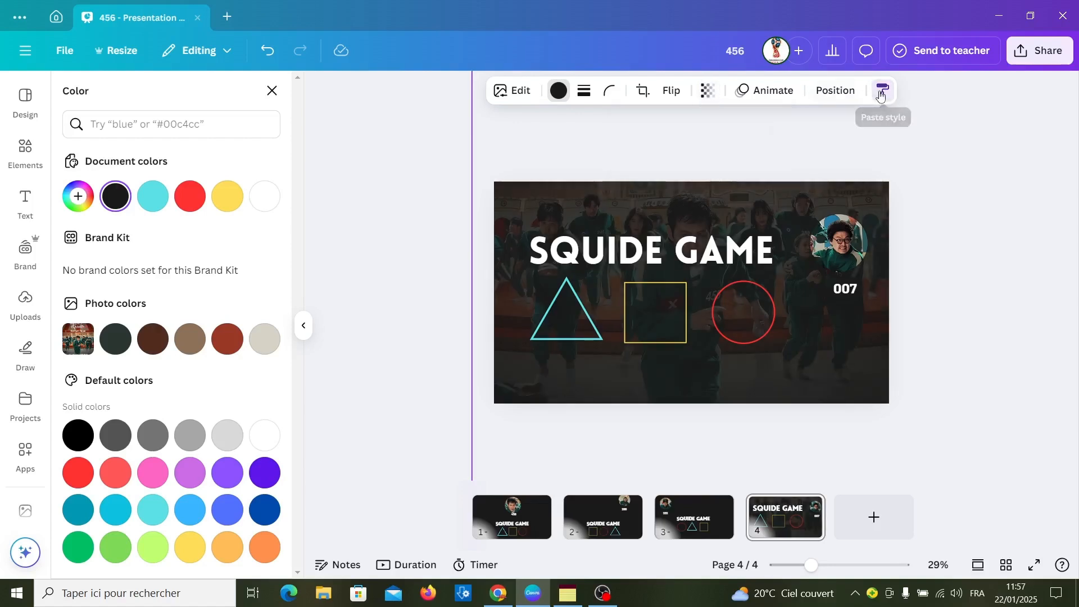
pyautogui.click(694, 515)
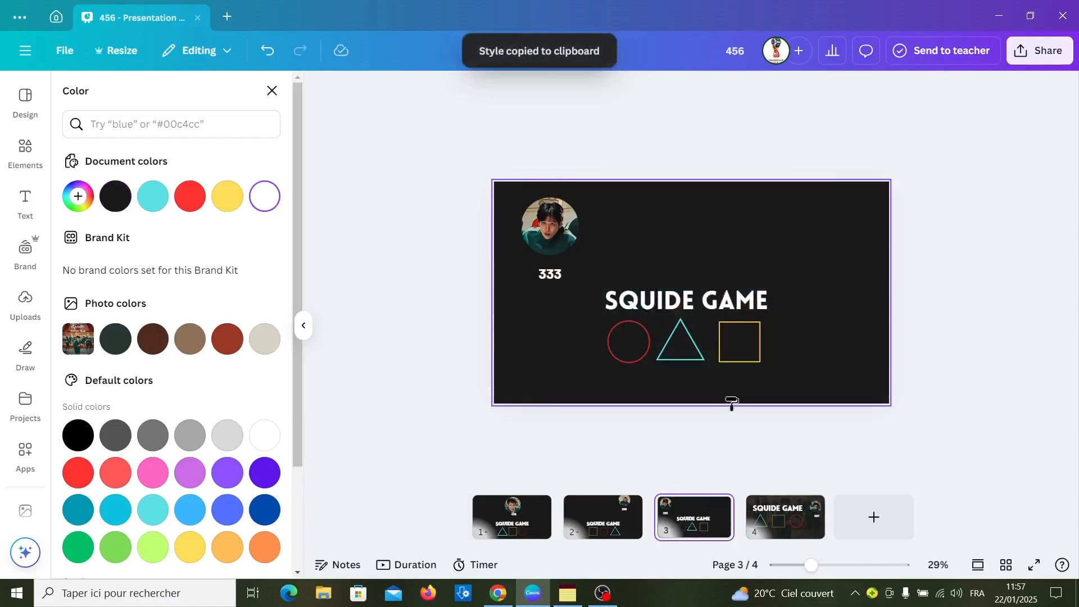
pyautogui.click(730, 401)
pyautogui.click(602, 517)
pyautogui.click(832, 197)
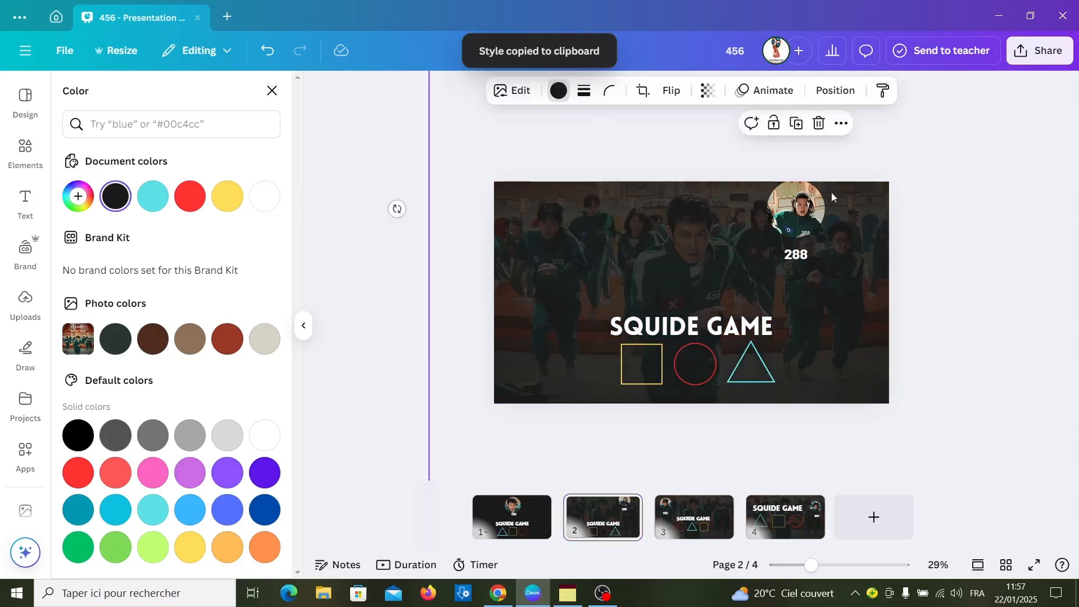
pyautogui.click(882, 90)
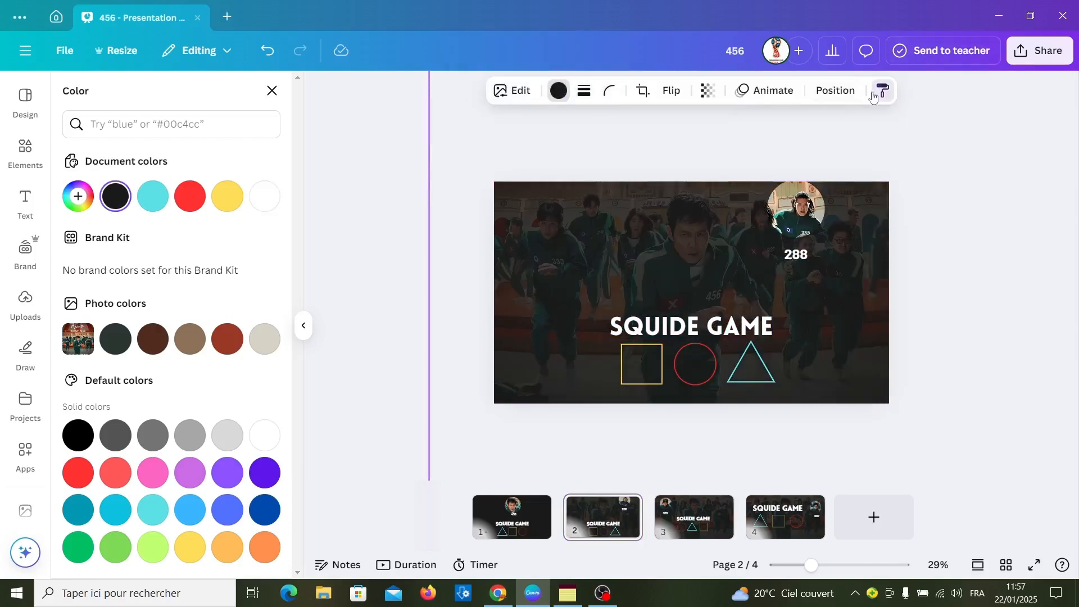
pyautogui.click(508, 525)
pyautogui.click(571, 290)
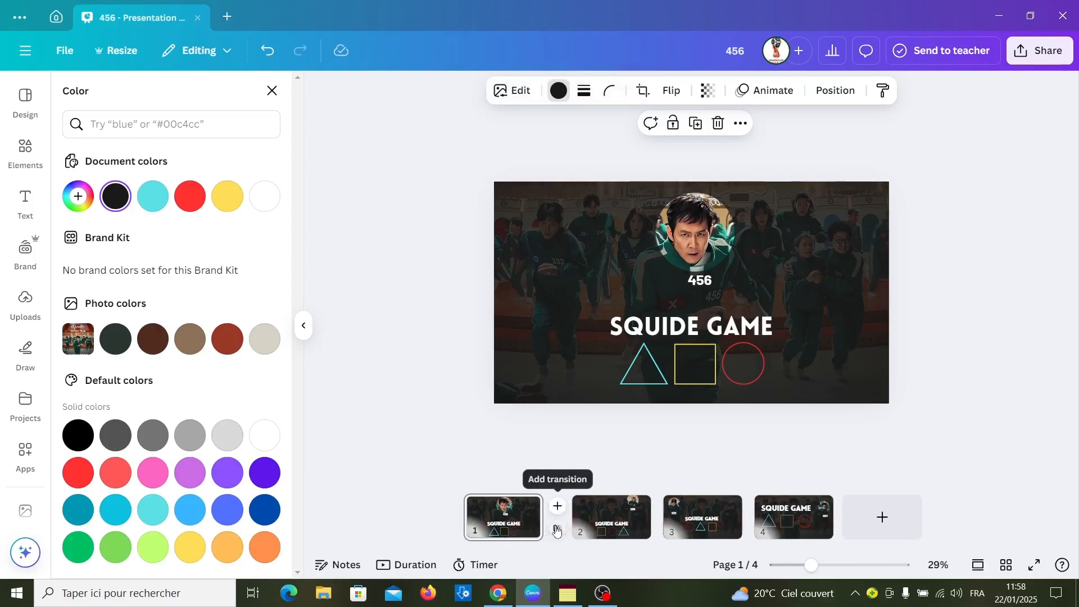
# Add a Match & Move transition after page 1 with a 2.5-second duration and apply it between all pages
pyautogui.click(554, 531)
pyautogui.click(99, 395)
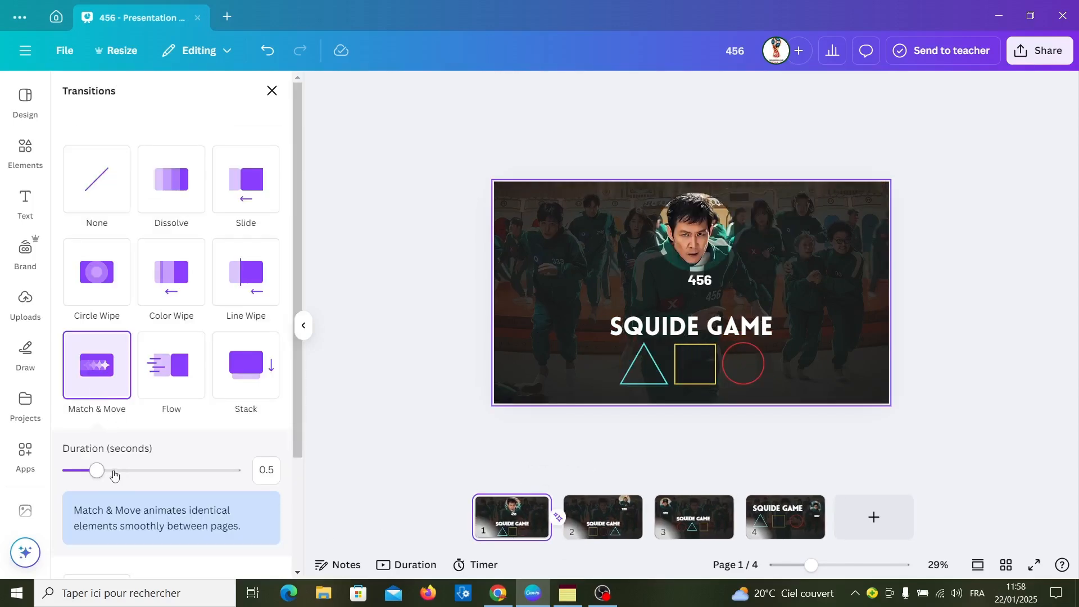
pyautogui.moveTo(104, 473); pyautogui.dragTo(241, 485)
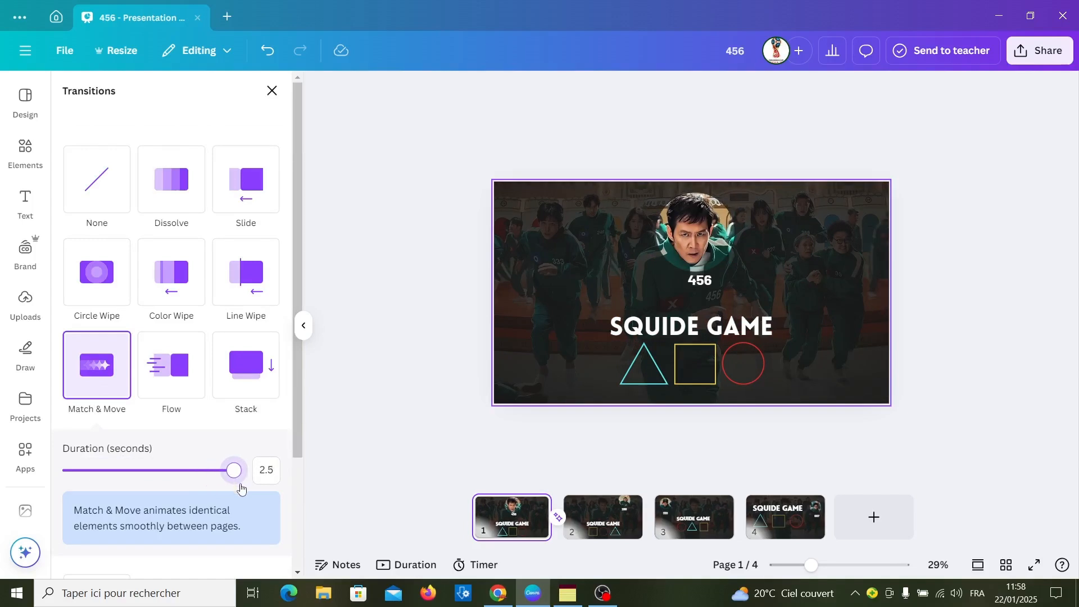
pyautogui.scroll(-3, 239, 489)
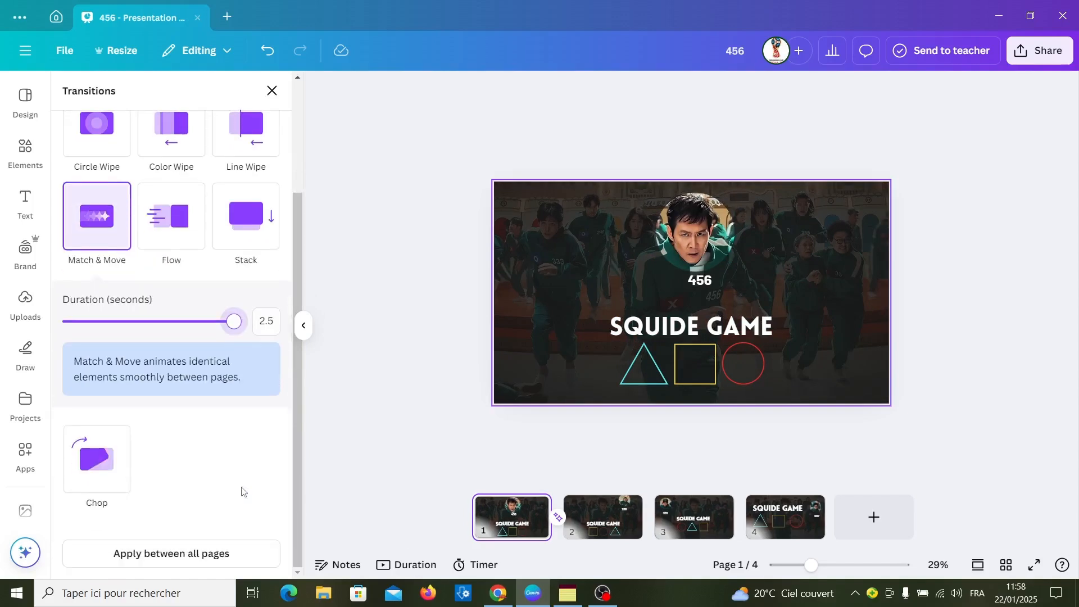
pyautogui.click(186, 555)
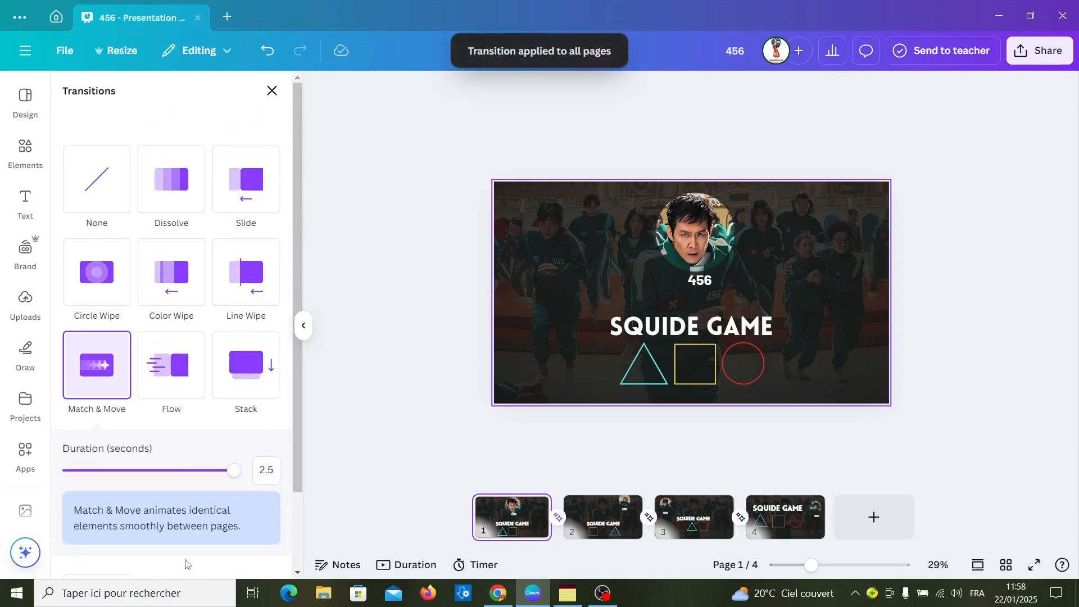
# Show the page durations on the timeline and play the presentation to check the transitions, restarting the playback once
pyautogui.click(410, 565)
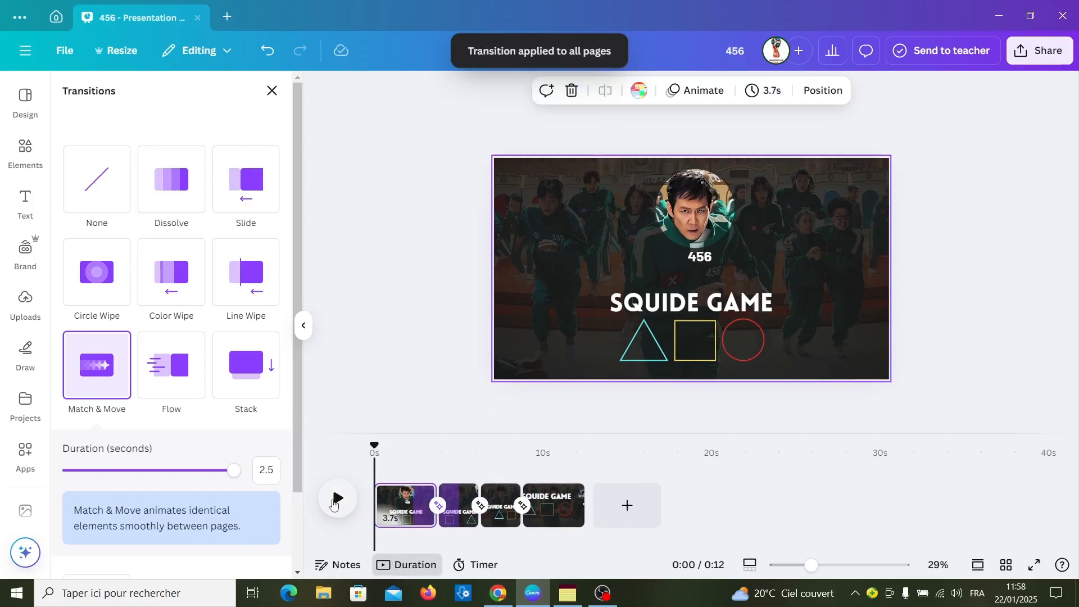
pyautogui.click(337, 499)
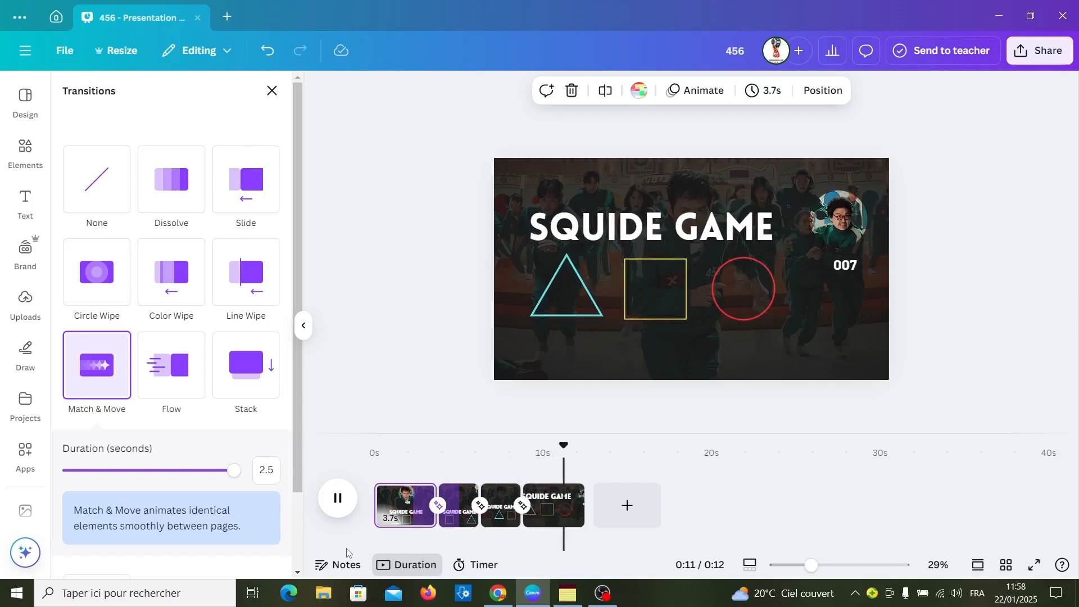
pyautogui.click(340, 509)
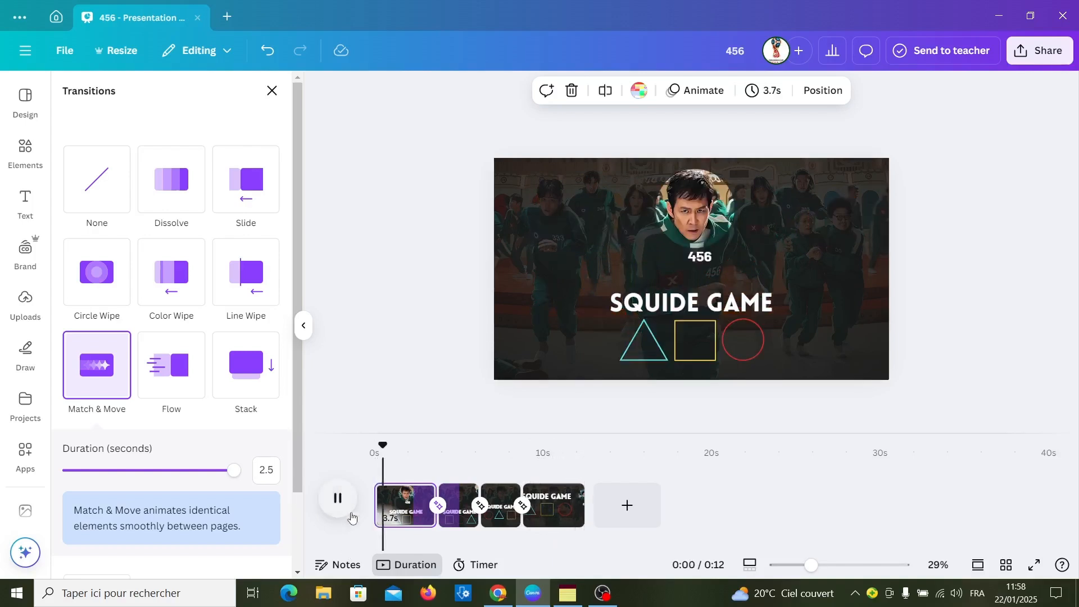